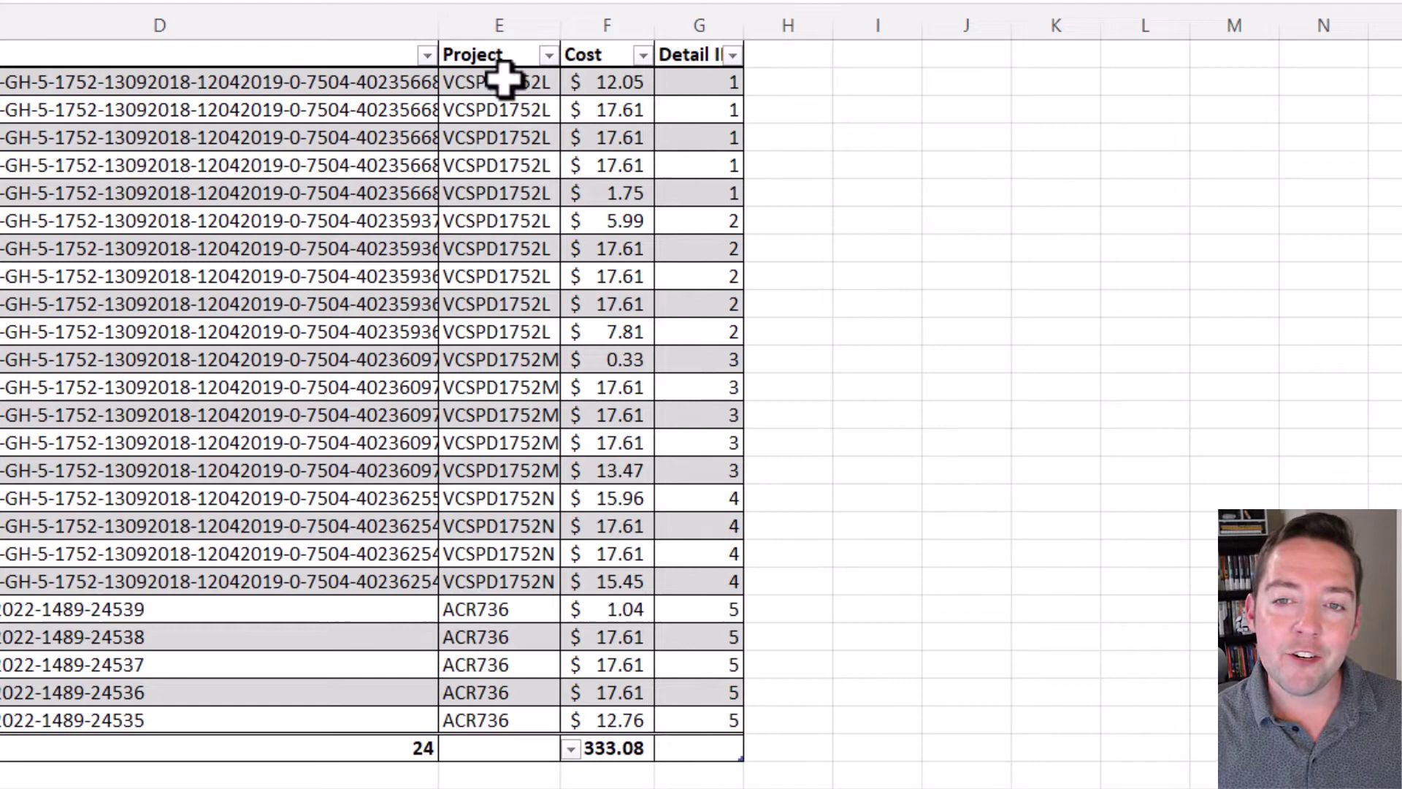
# - Try a summary function for the Project cell in the table's Total row
pyautogui.moveTo(510, 65); pyautogui.dragTo(532, 713)
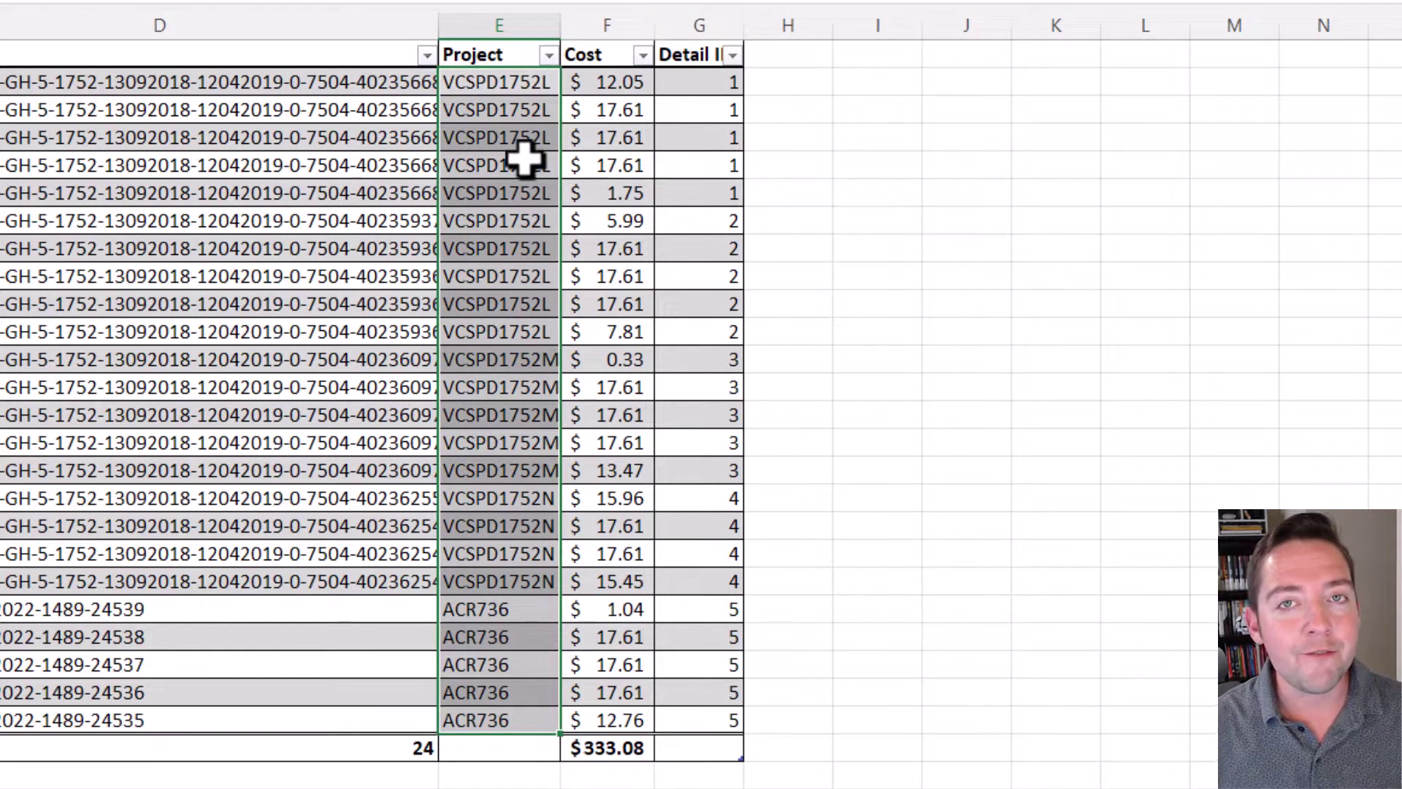
pyautogui.click(516, 748)
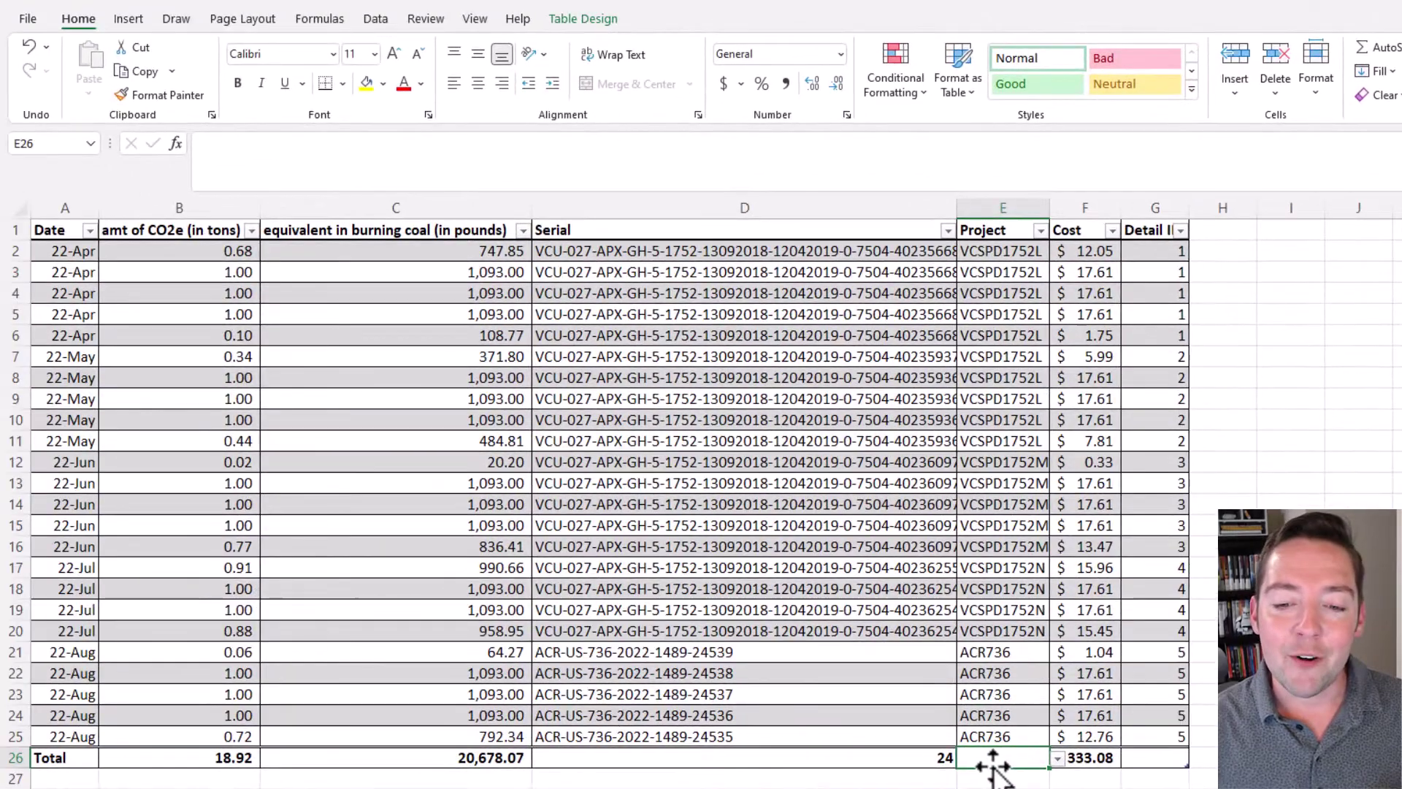
pyautogui.click(581, 19)
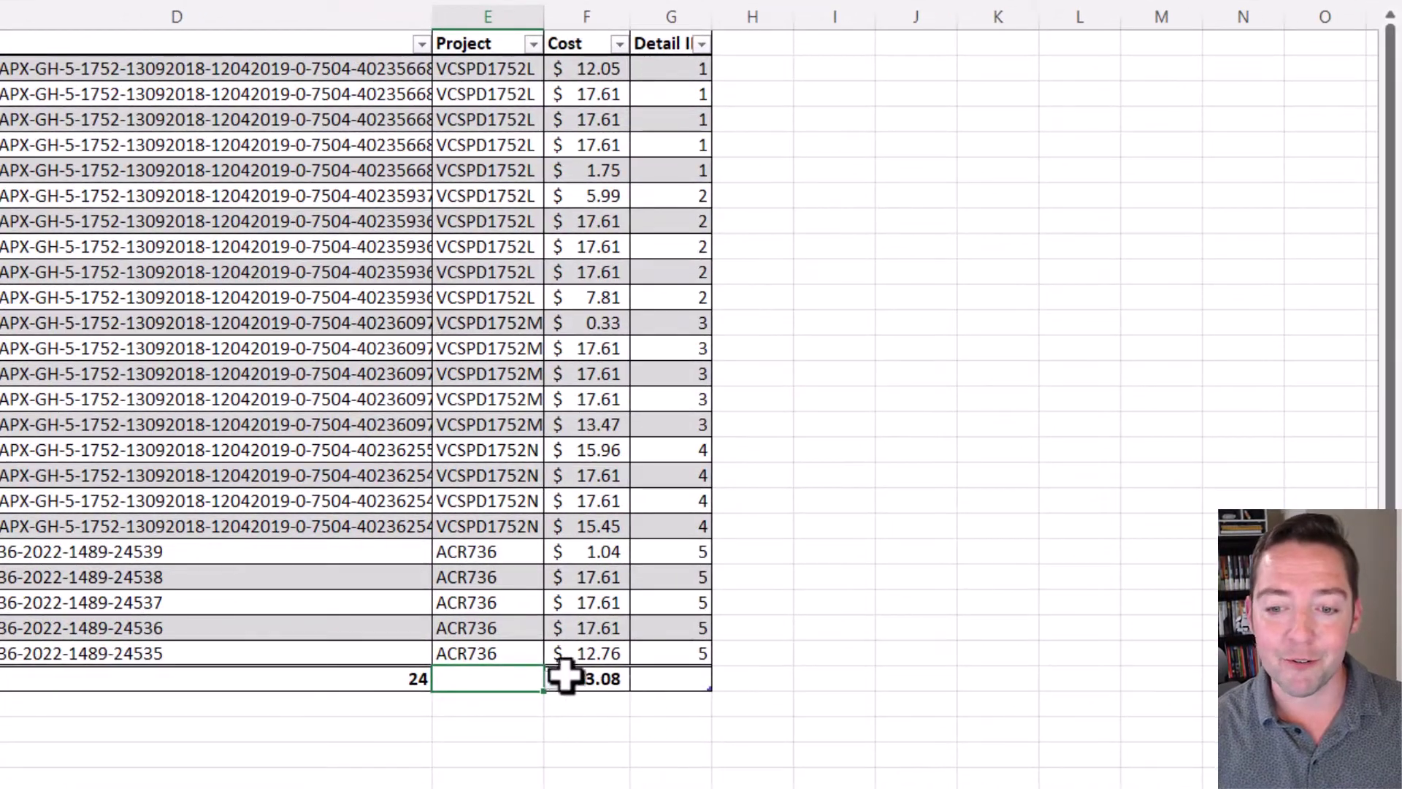
pyautogui.click(555, 679)
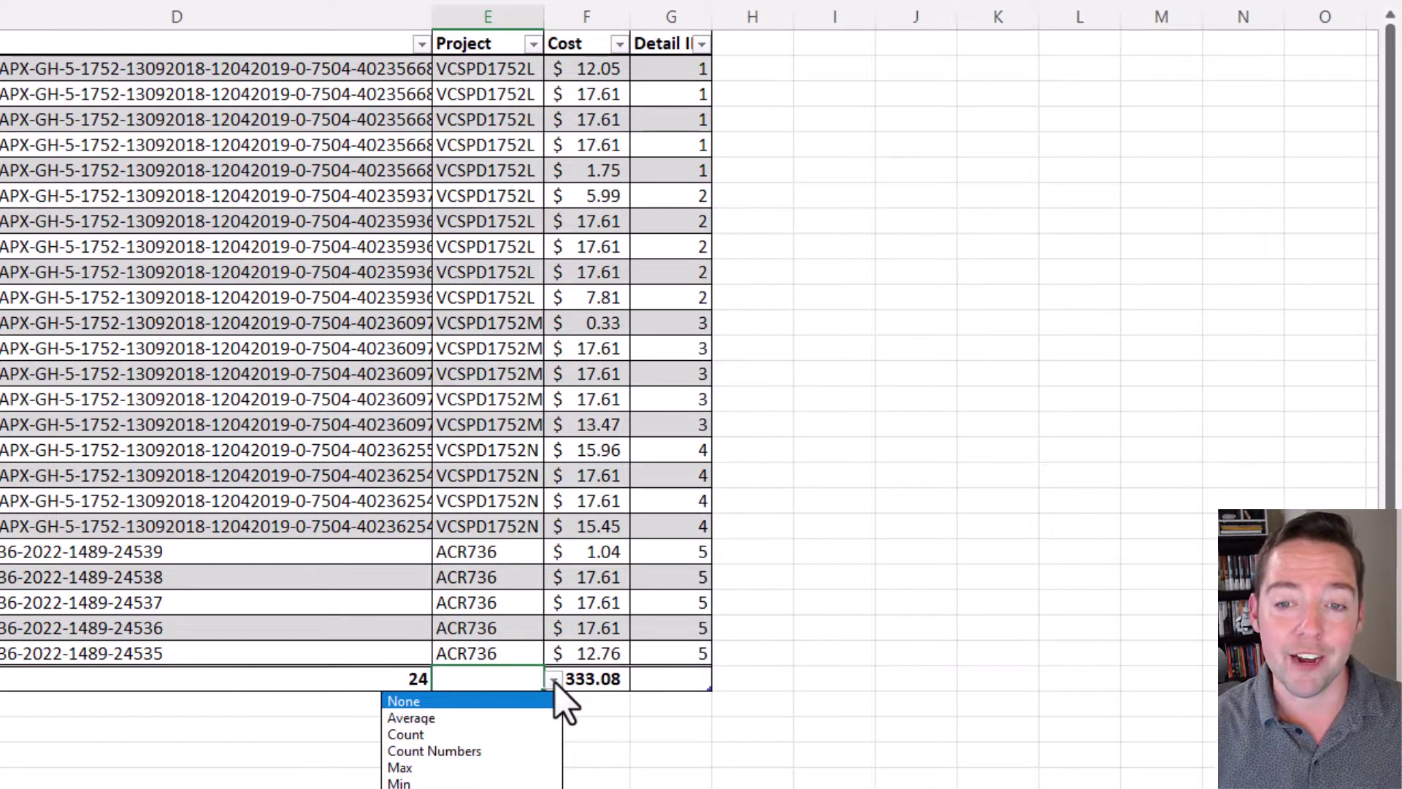
pyautogui.click(465, 735)
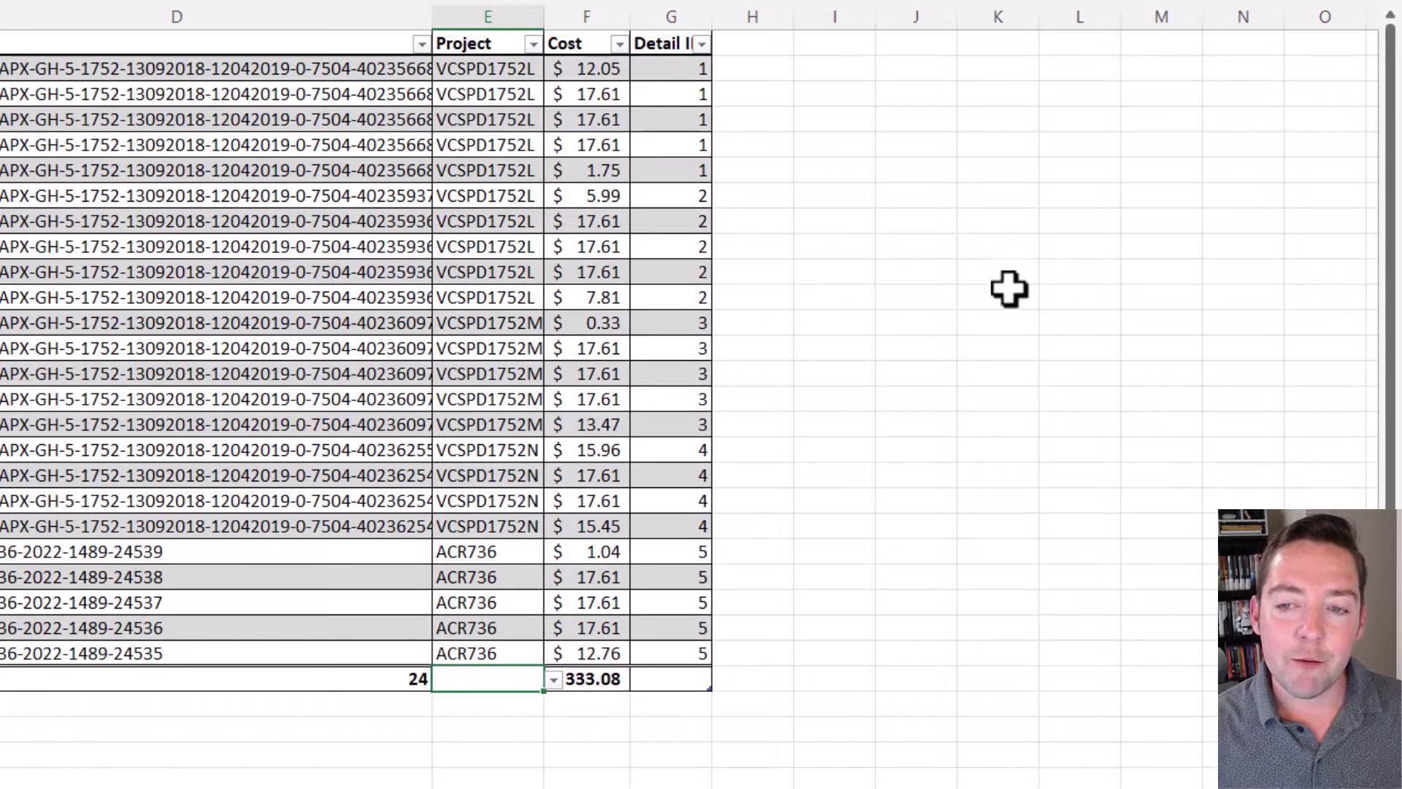
pyautogui.click(855, 248)
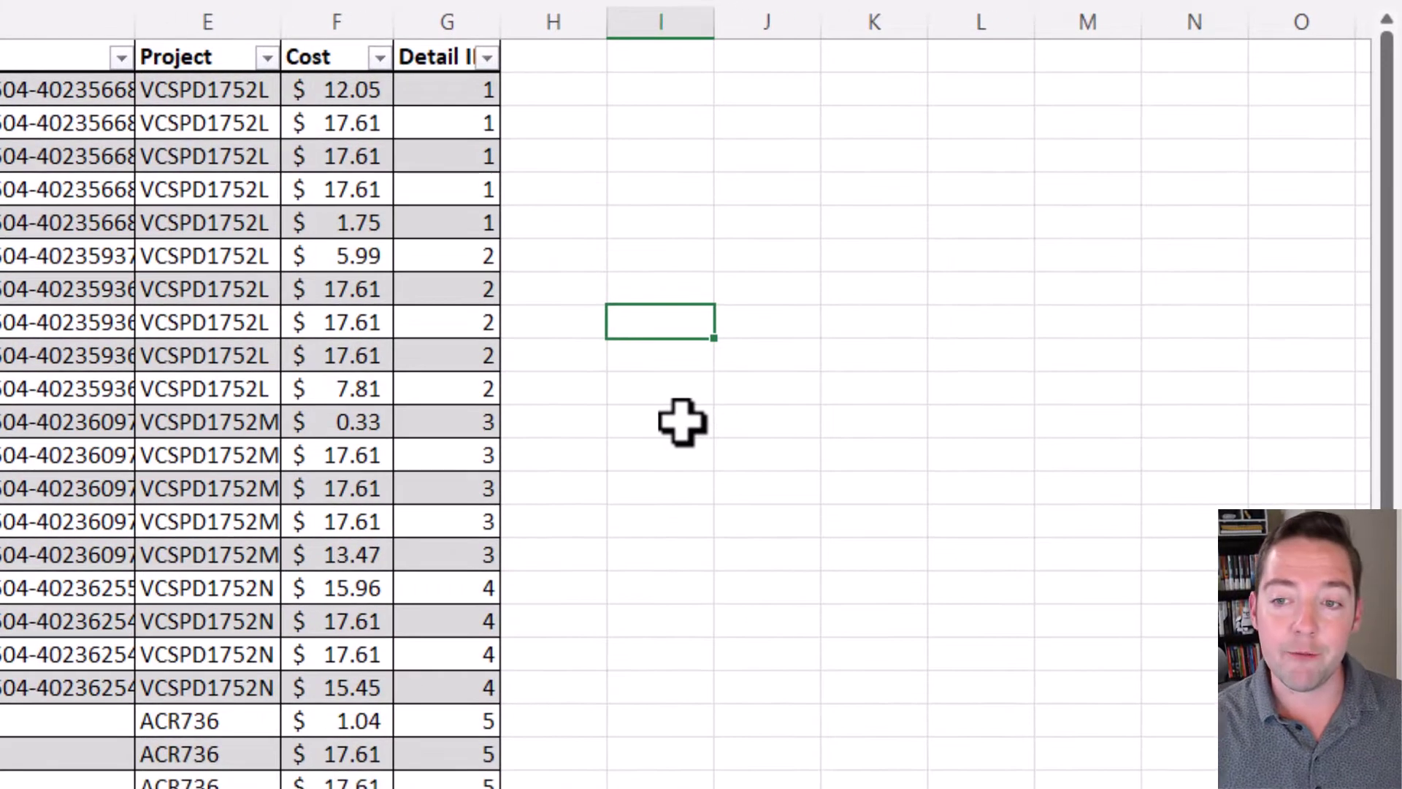
# - Enter =UNIQUE over the Project column in I9, spilling the four distinct project names
pyautogui.write('=')
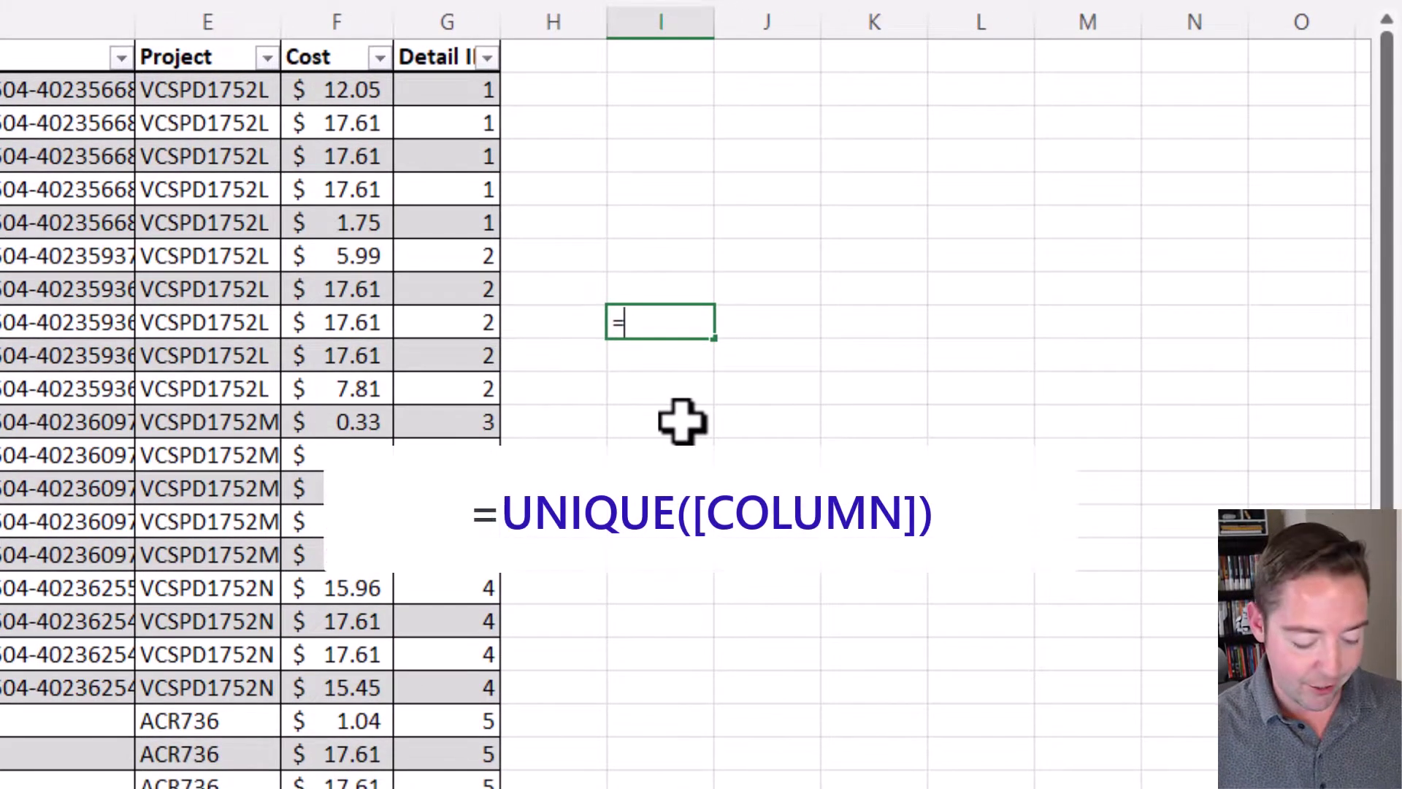
pyautogui.write('unique(')
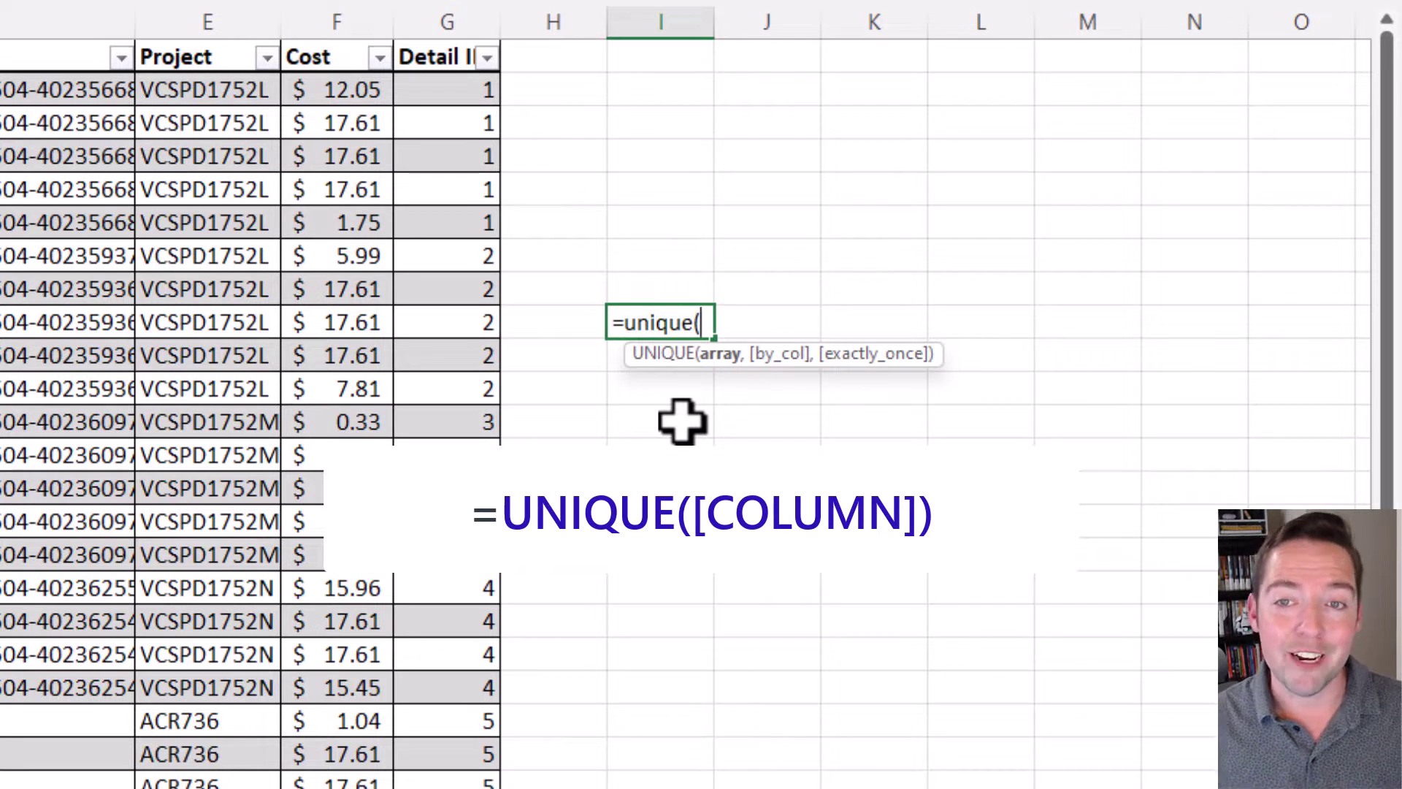
pyautogui.moveTo(237, 95); pyautogui.dragTo(212, 785)
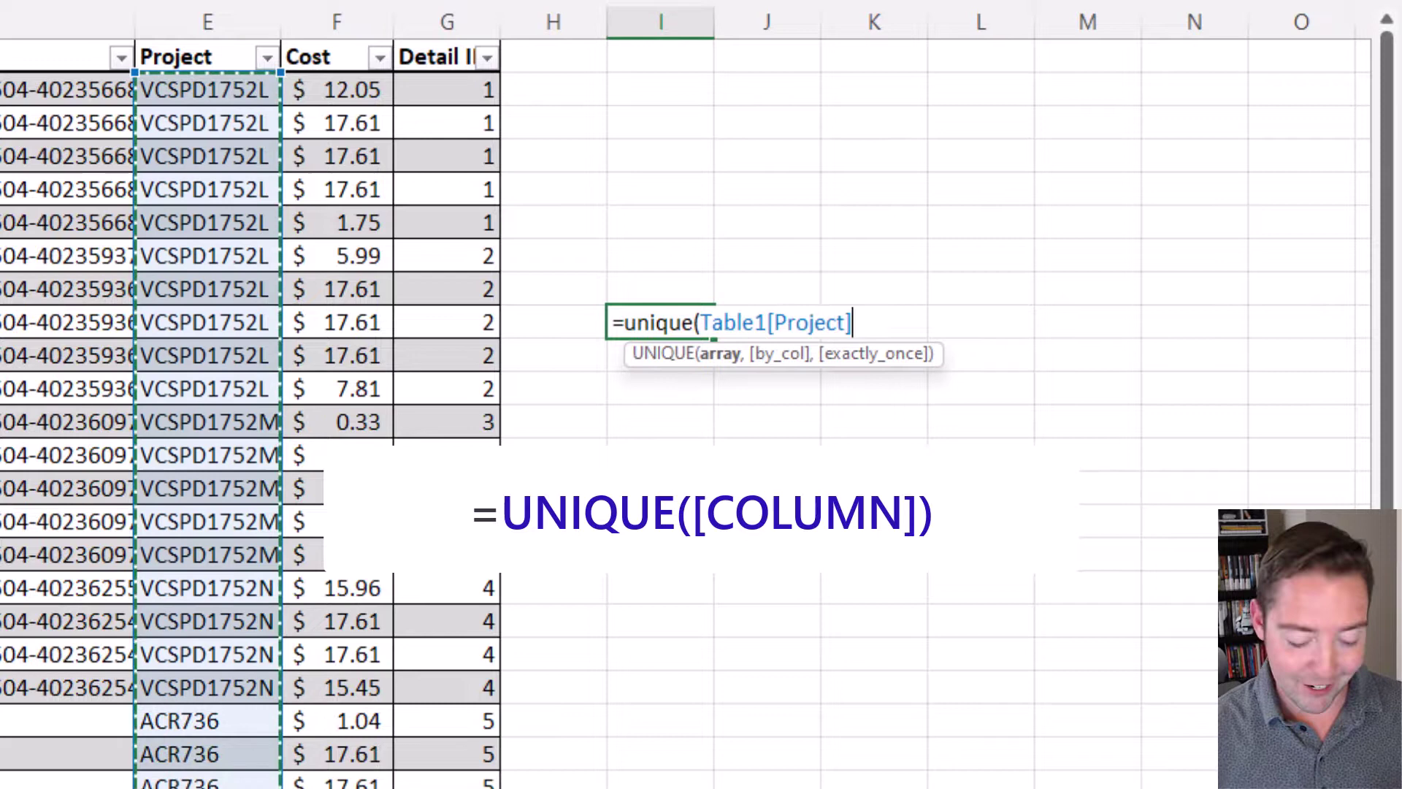
pyautogui.write(')')
pyautogui.press('Return')
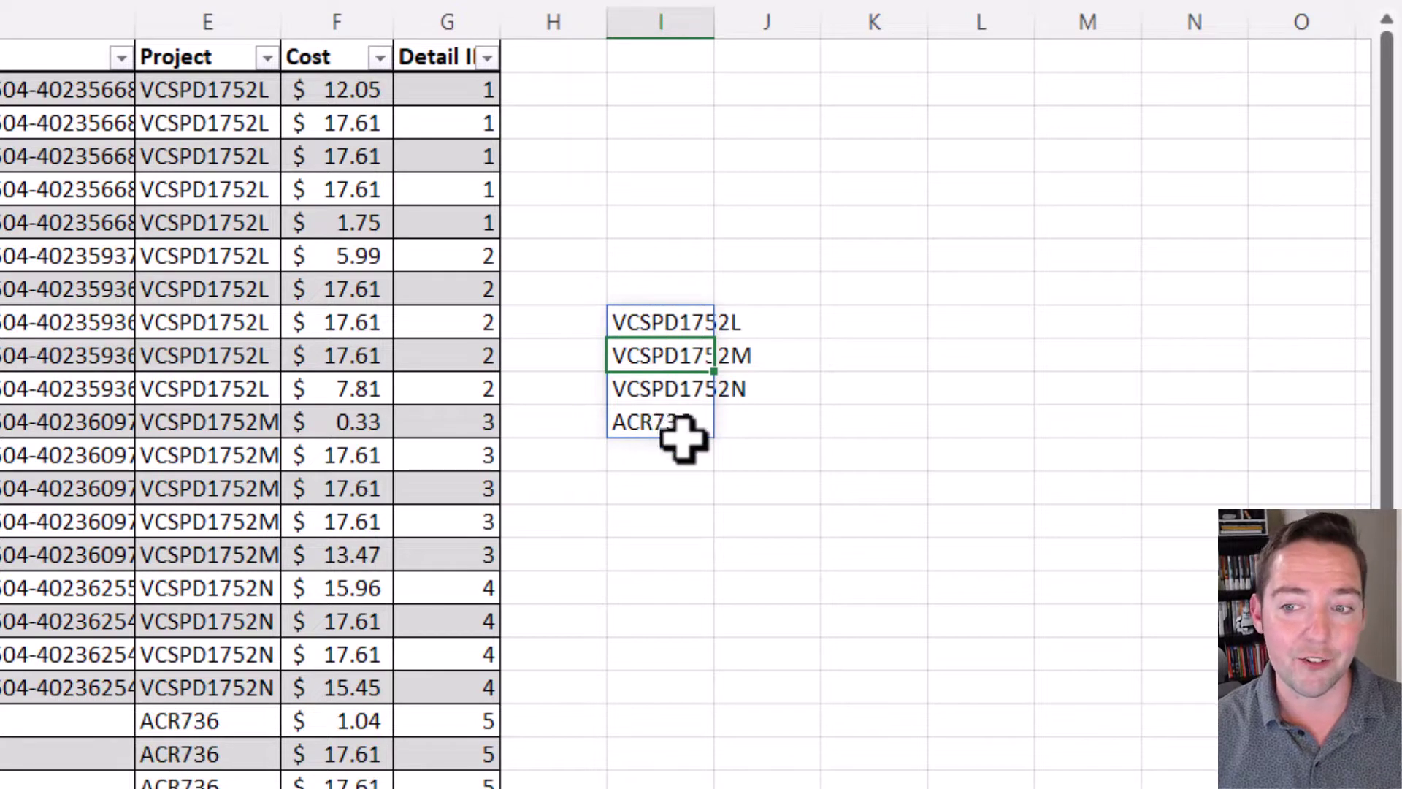
pyautogui.click(661, 487)
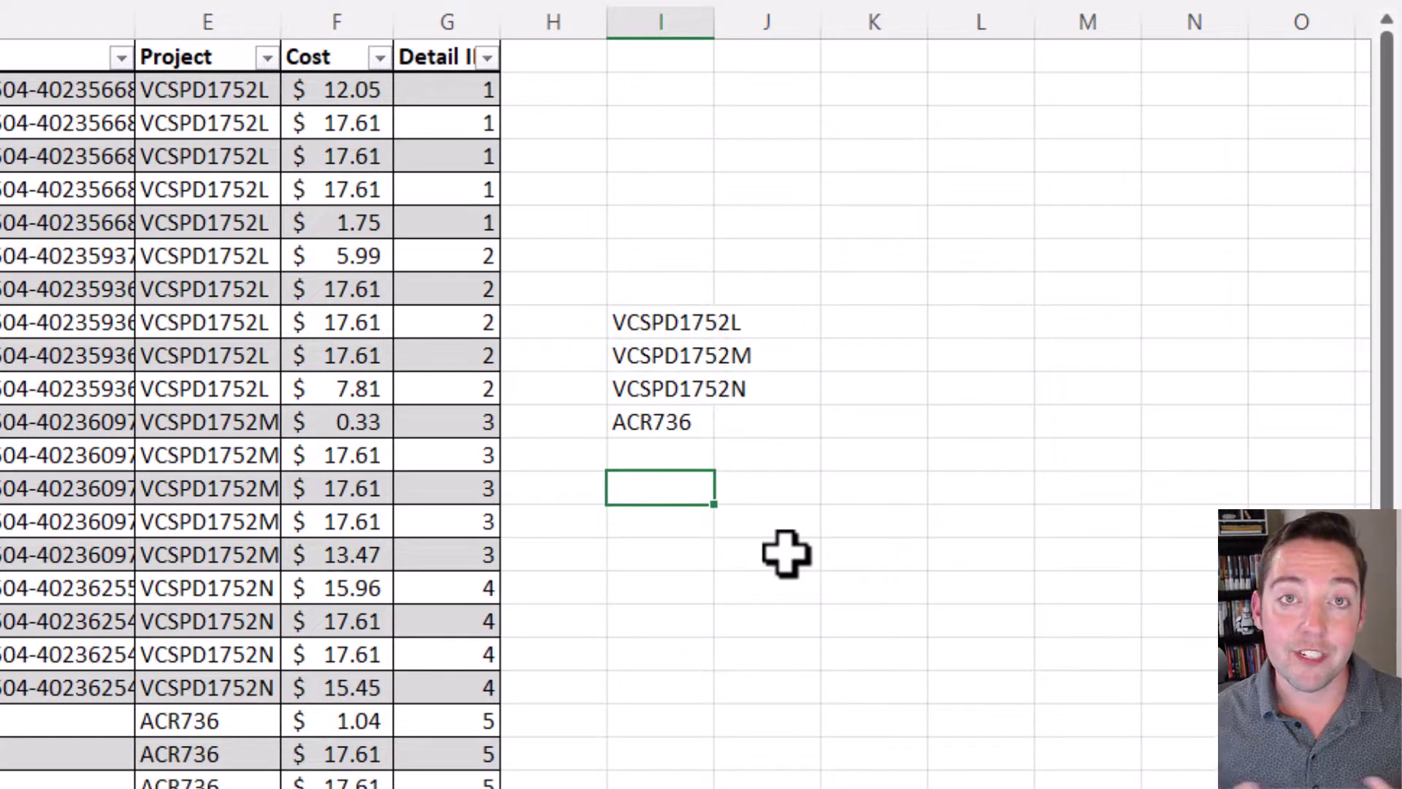
# - In I14, enter =COUNTA(I9#) on the spilled list so it returns 4
pyautogui.write('=count')
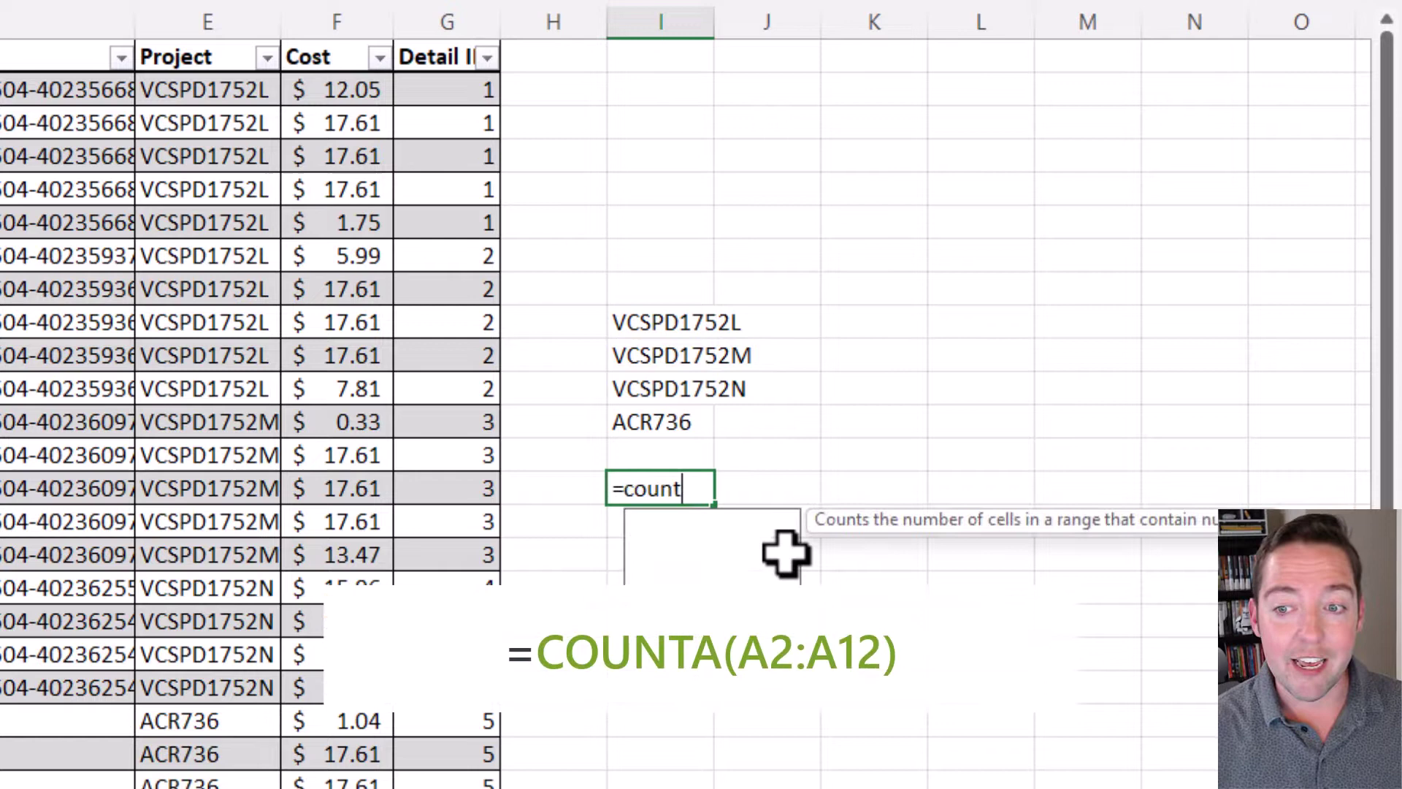
pyautogui.write('a')
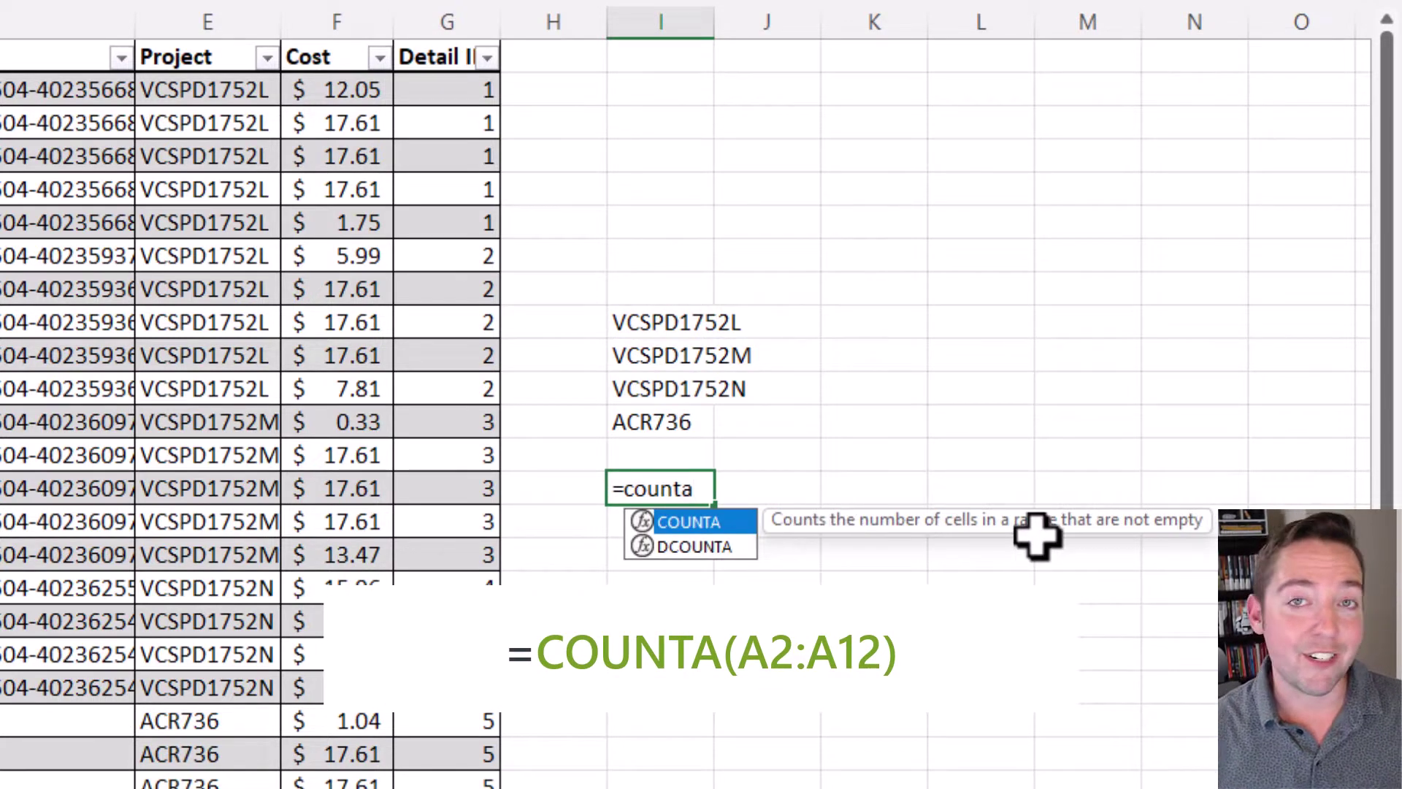
pyautogui.write('(')
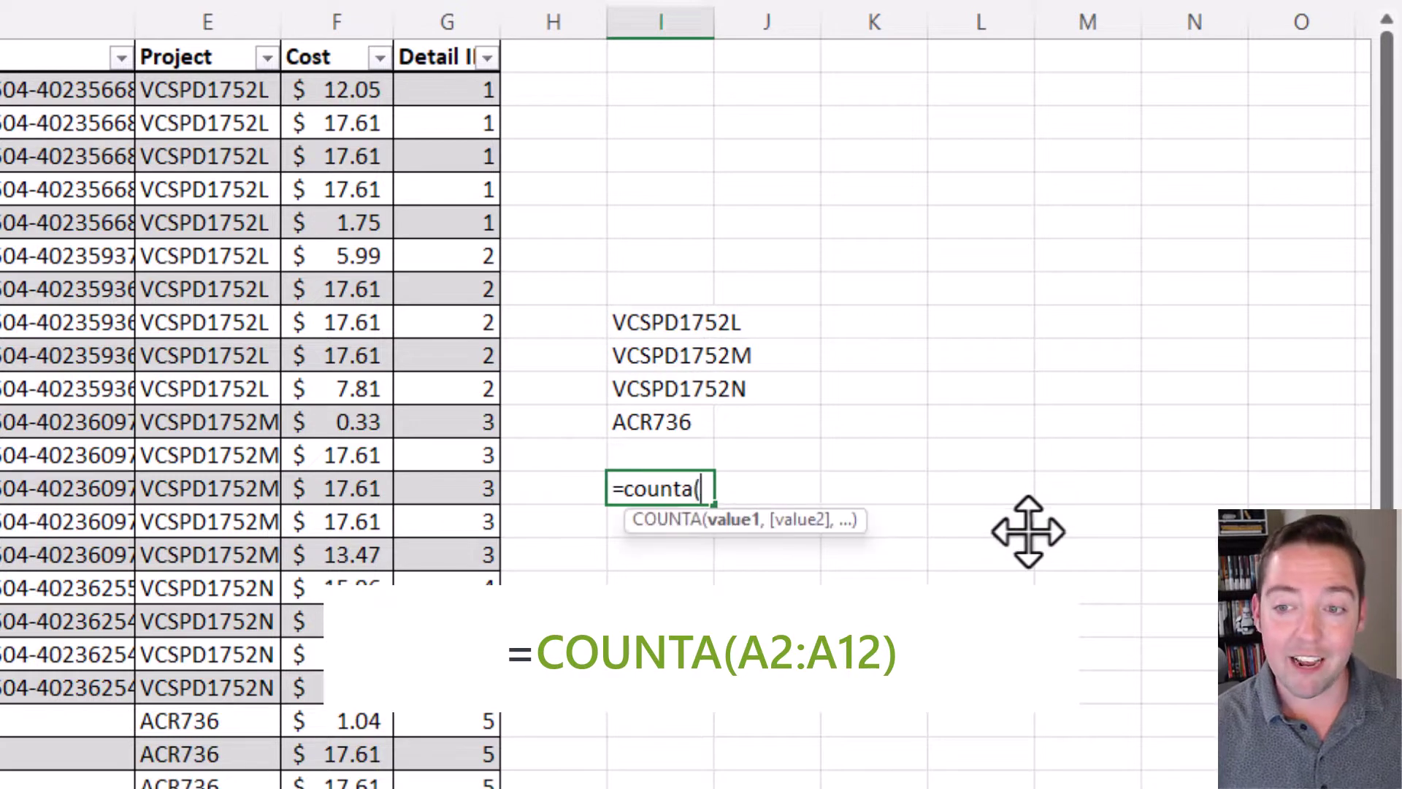
pyautogui.moveTo(679, 429); pyautogui.dragTo(672, 322)
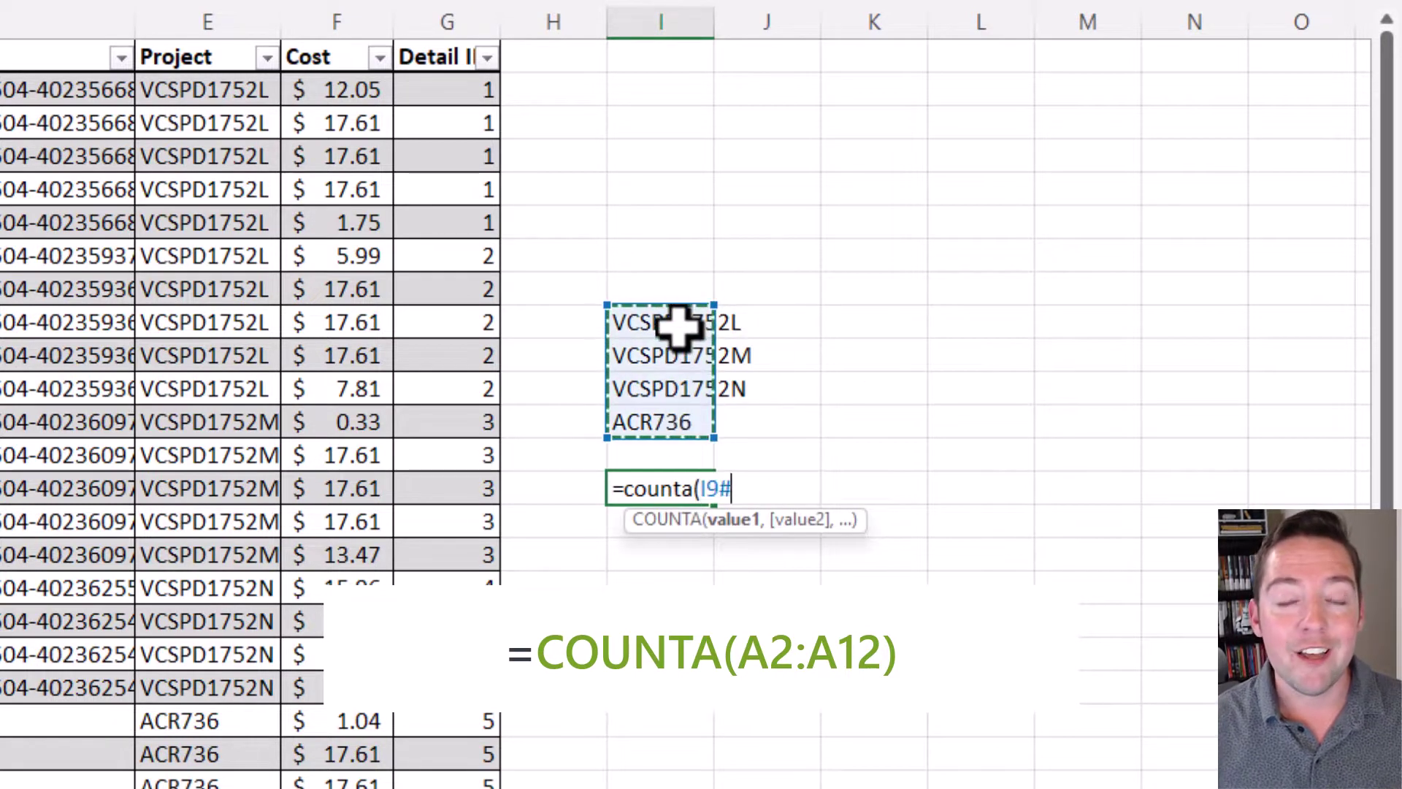
pyautogui.write(')')
pyautogui.press('Return')
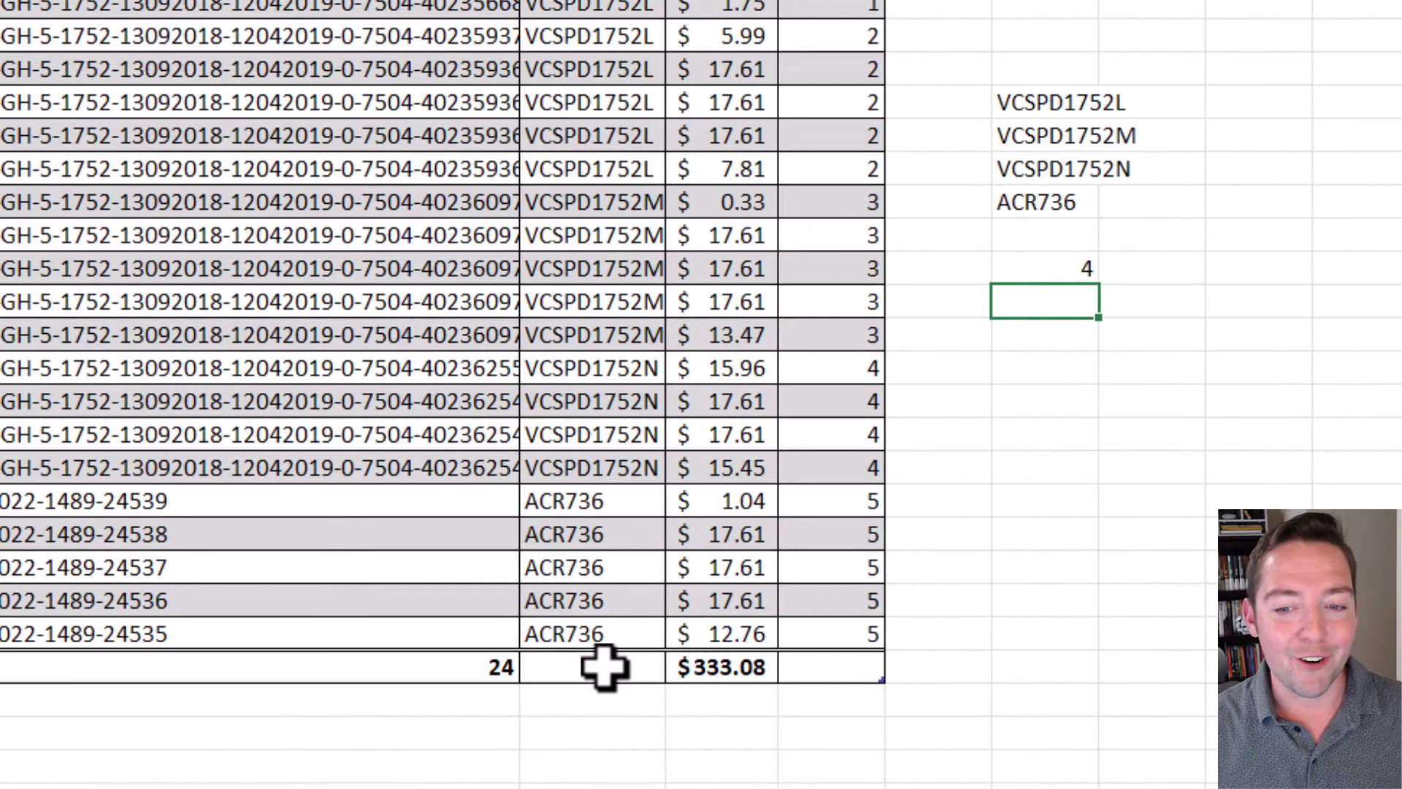
# - Enter =COUNTA(UNIQUE([Project])) in the Total row's Project cell E26, showing 4
pyautogui.click(603, 666)
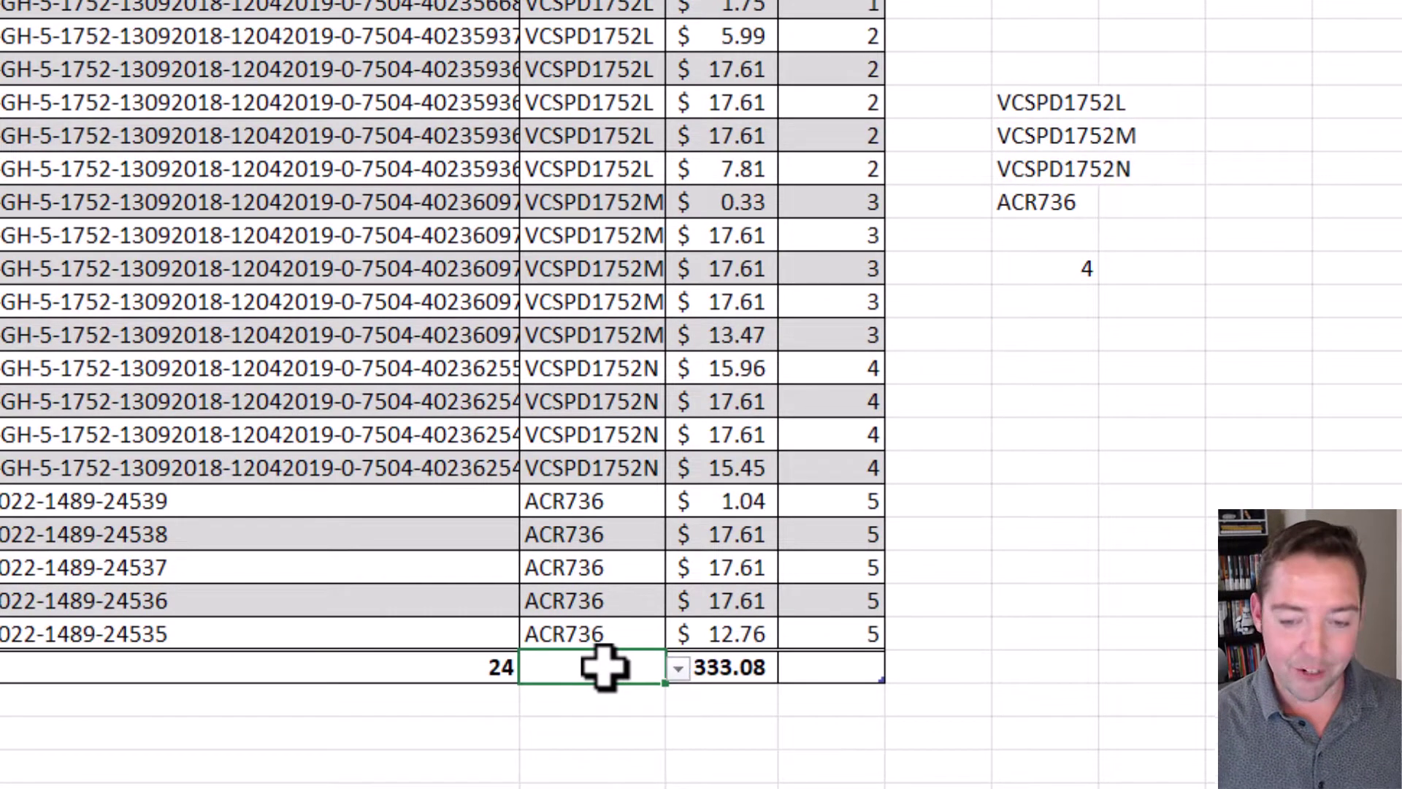
pyautogui.write('=counta')
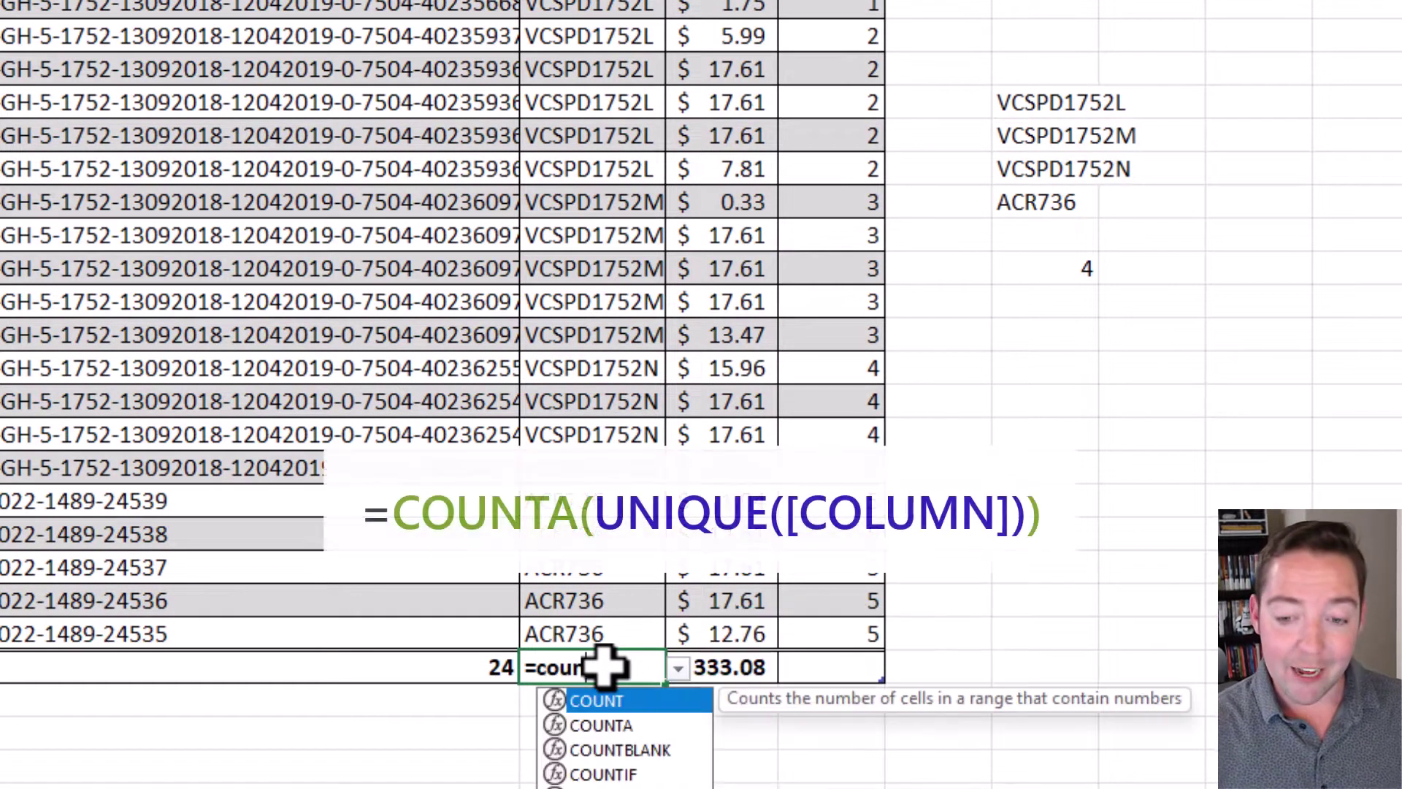
pyautogui.write('(')
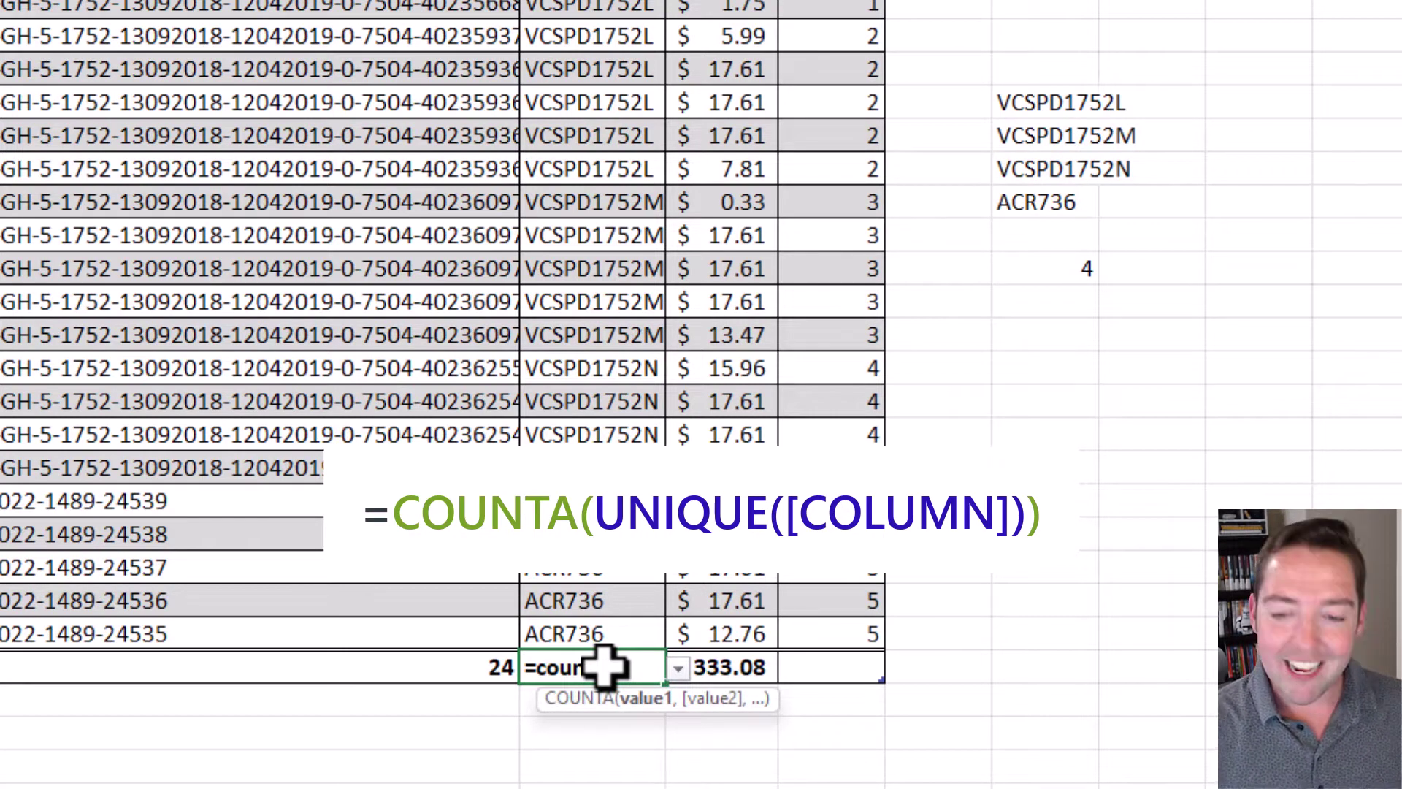
pyautogui.write('unique')
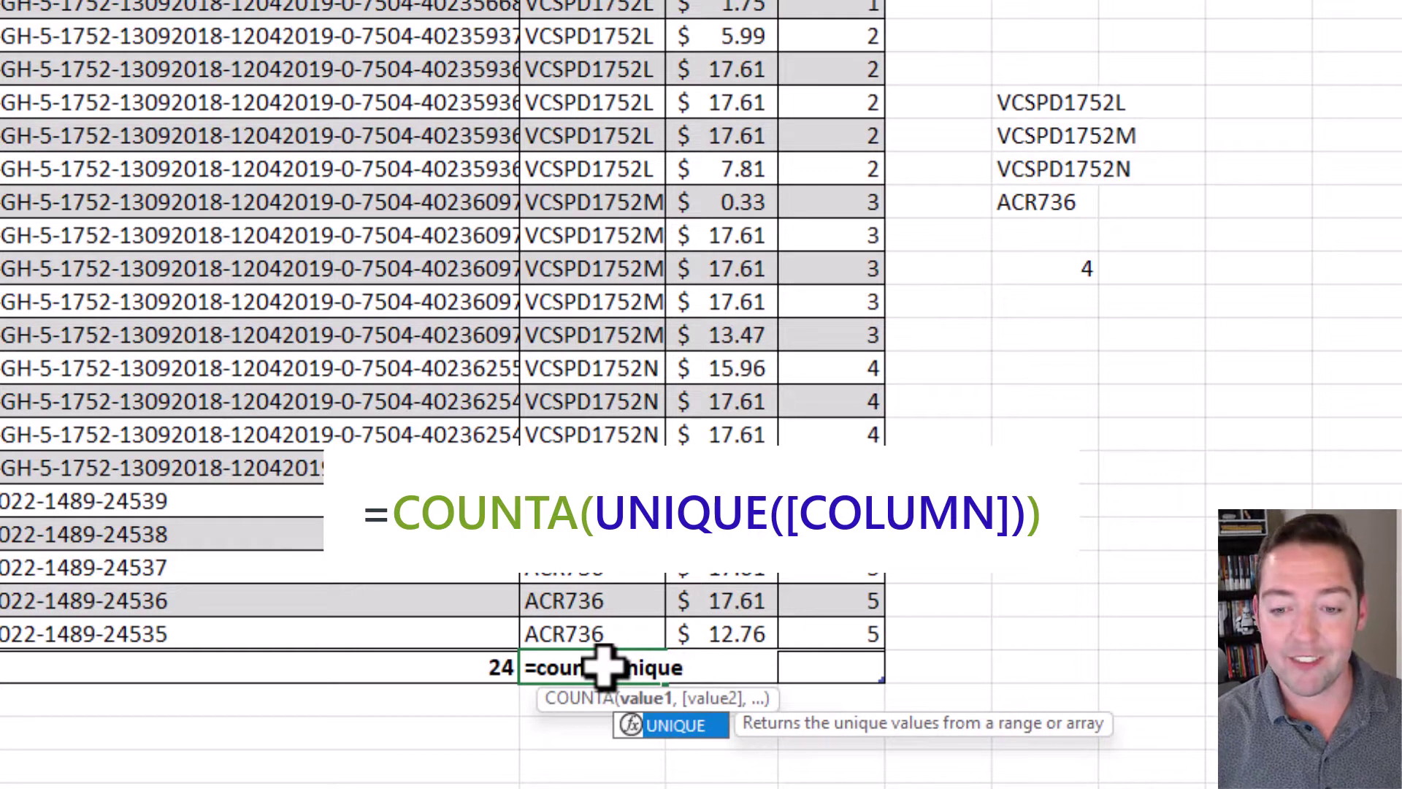
pyautogui.write('(')
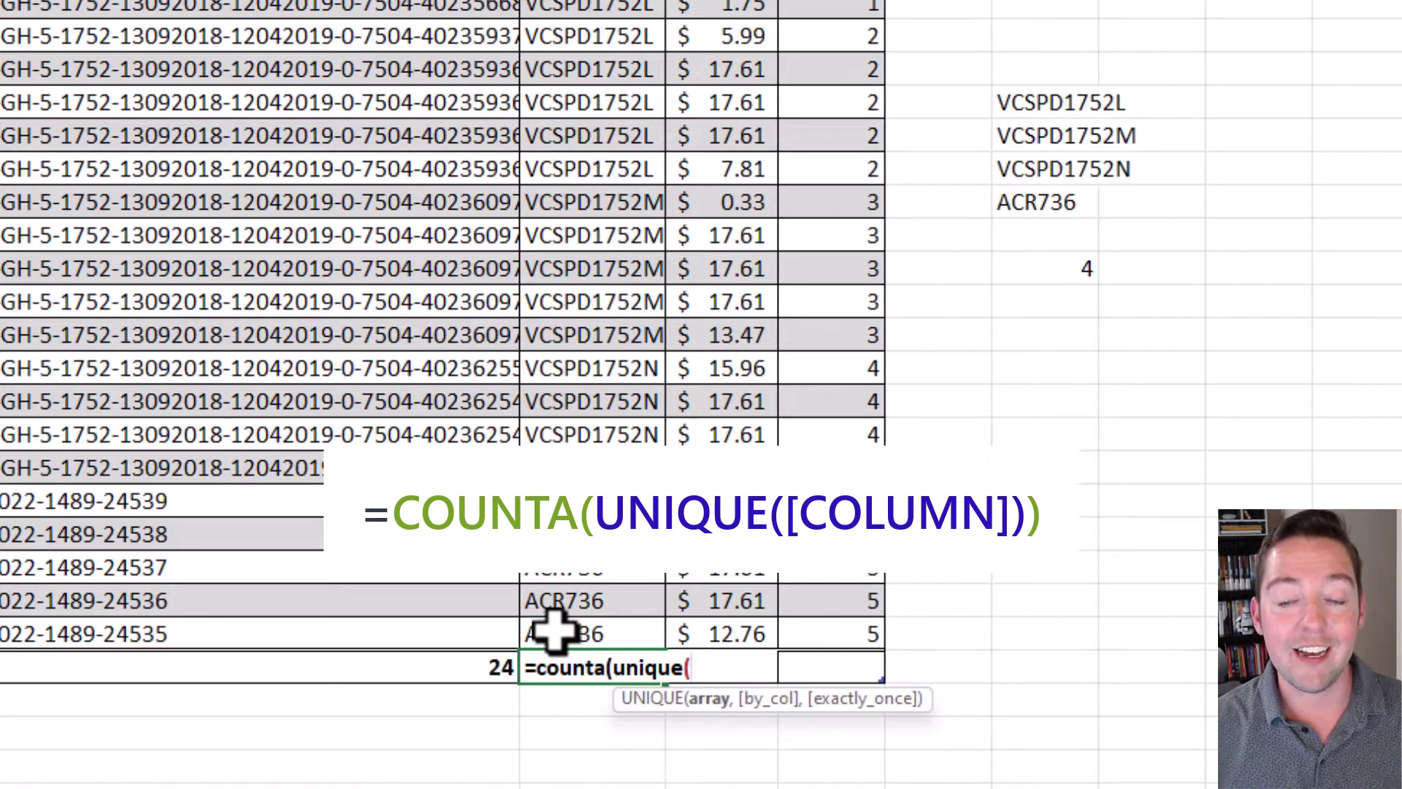
pyautogui.moveTo(582, 634); pyautogui.dragTo(591, 8)
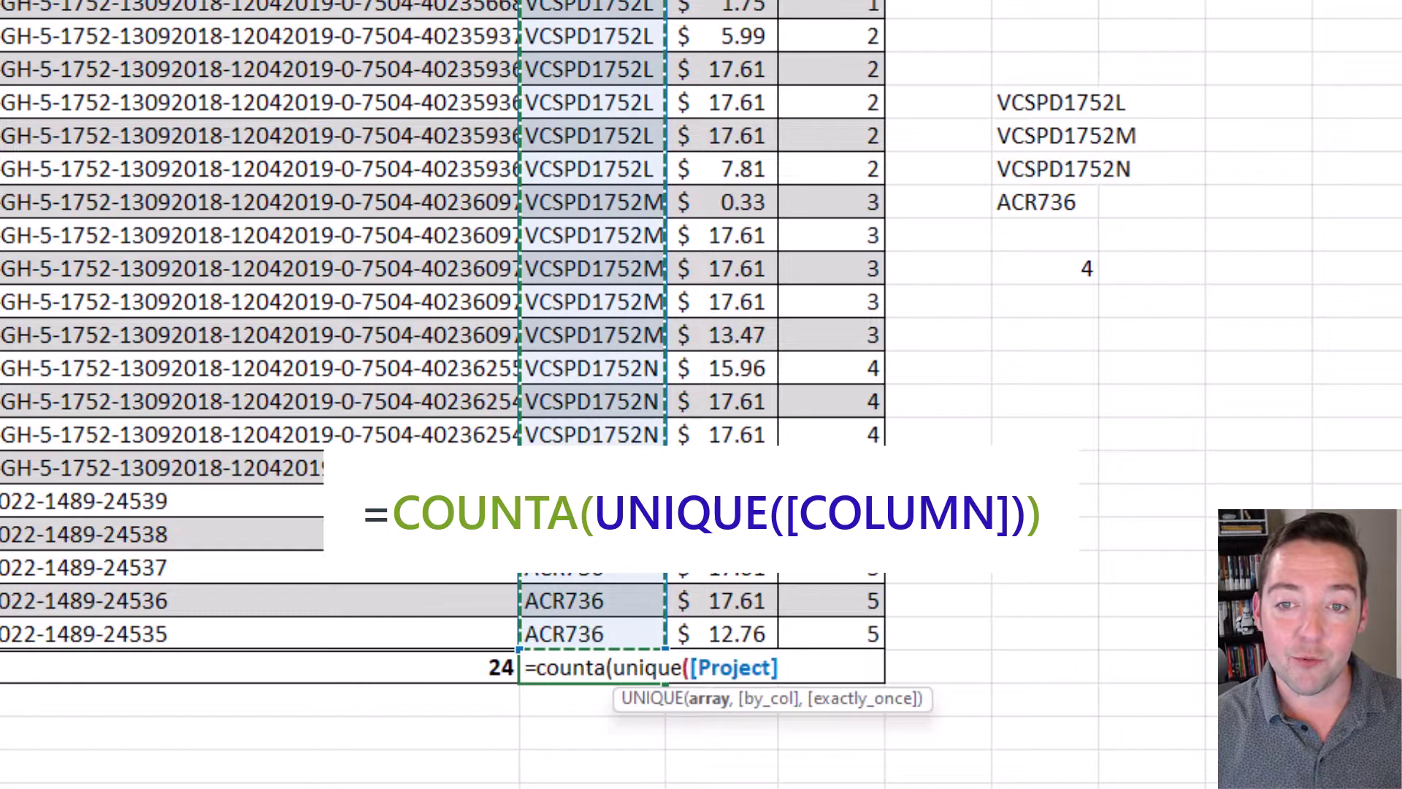
pyautogui.write('))')
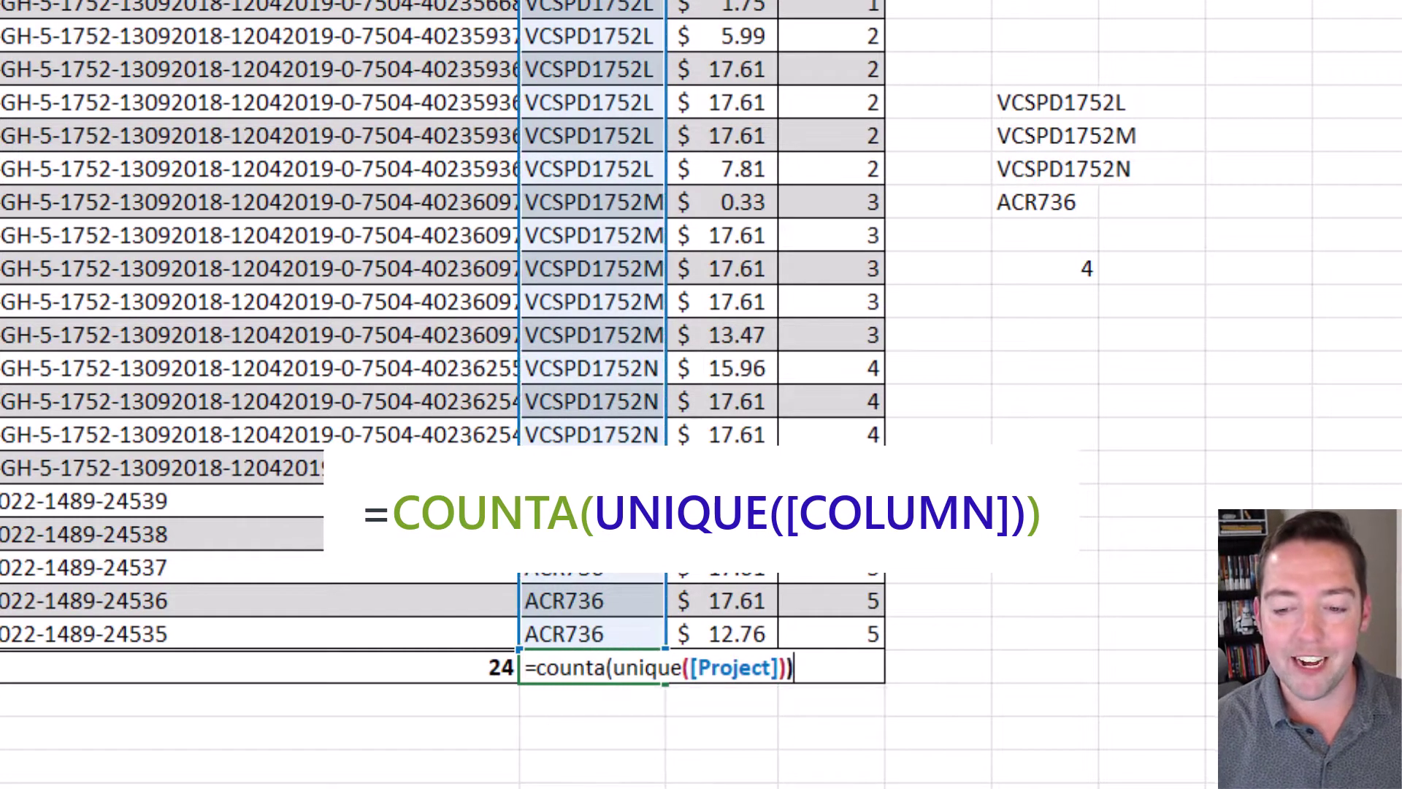
pyautogui.press('Return')
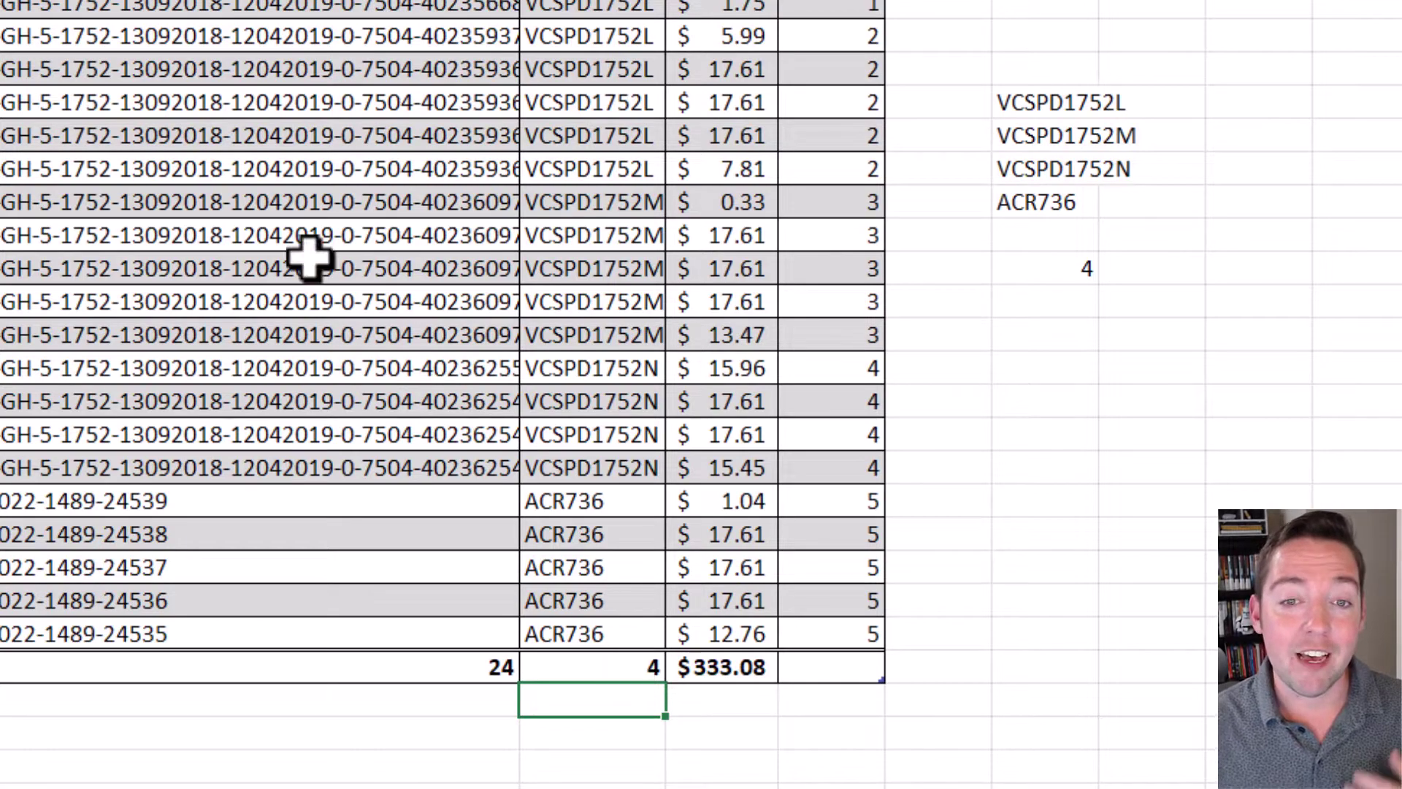
# - Select a cell in the table and display its Table Design settings
pyautogui.click(237, 203)
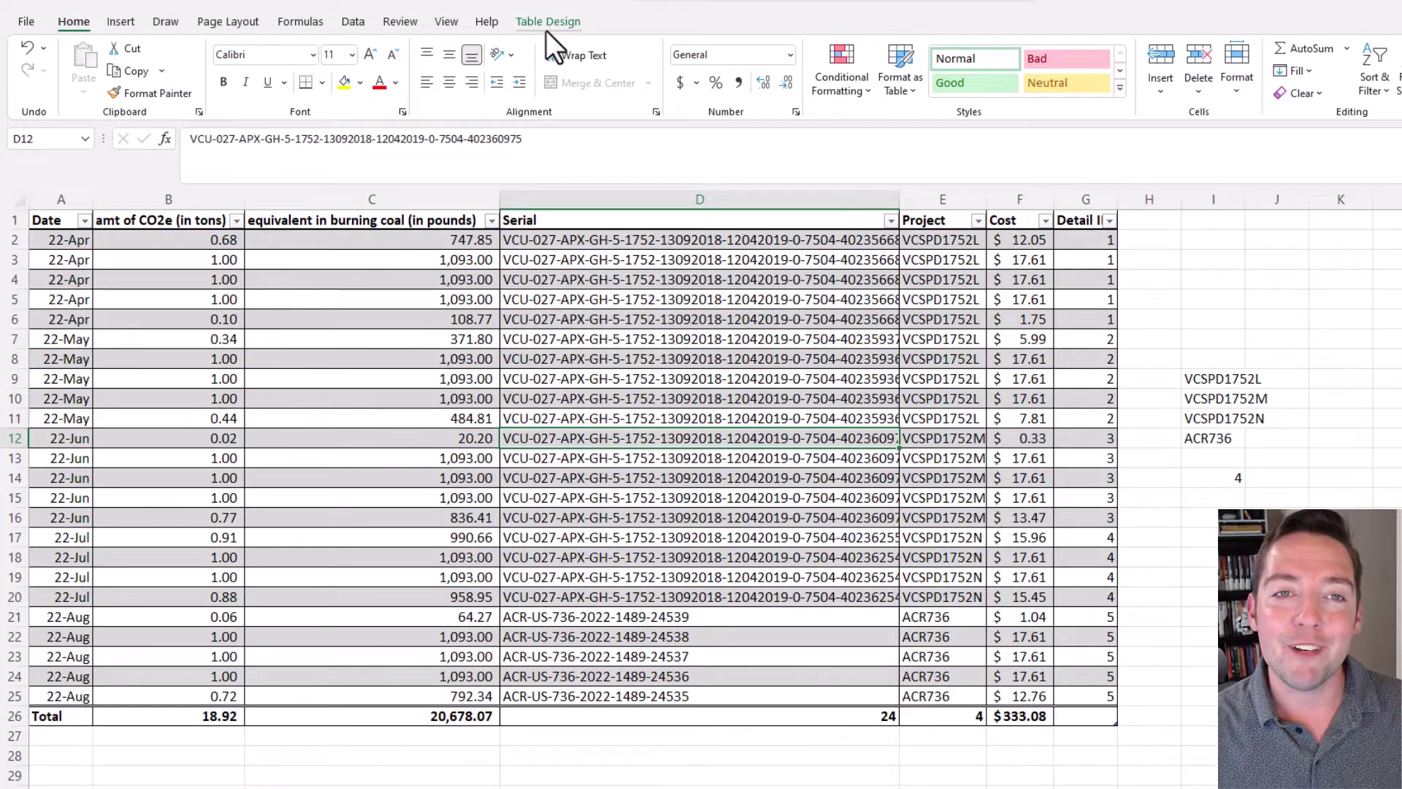
pyautogui.click(552, 26)
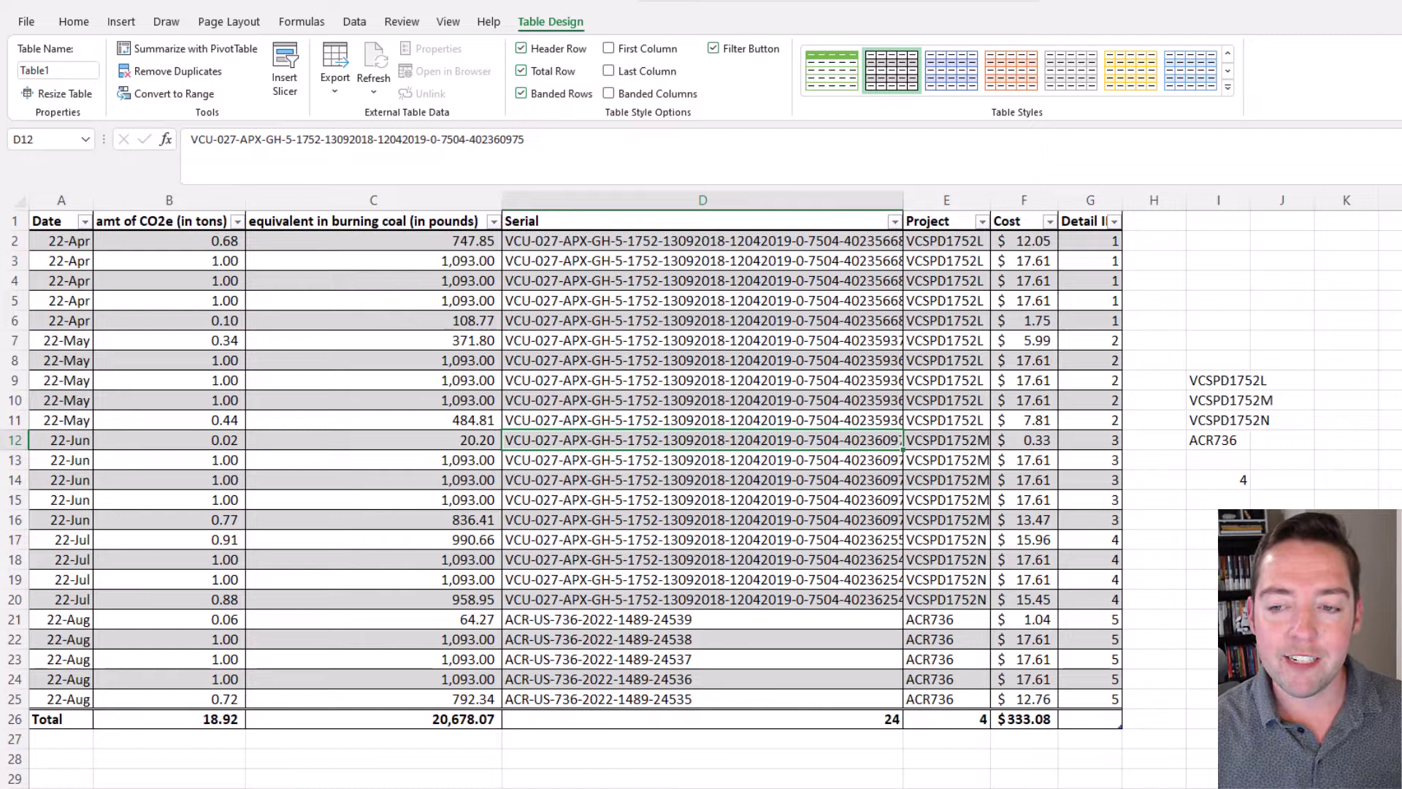
# - Change the Project total formula to reference Project cells from row 8 down
pyautogui.click(958, 720)
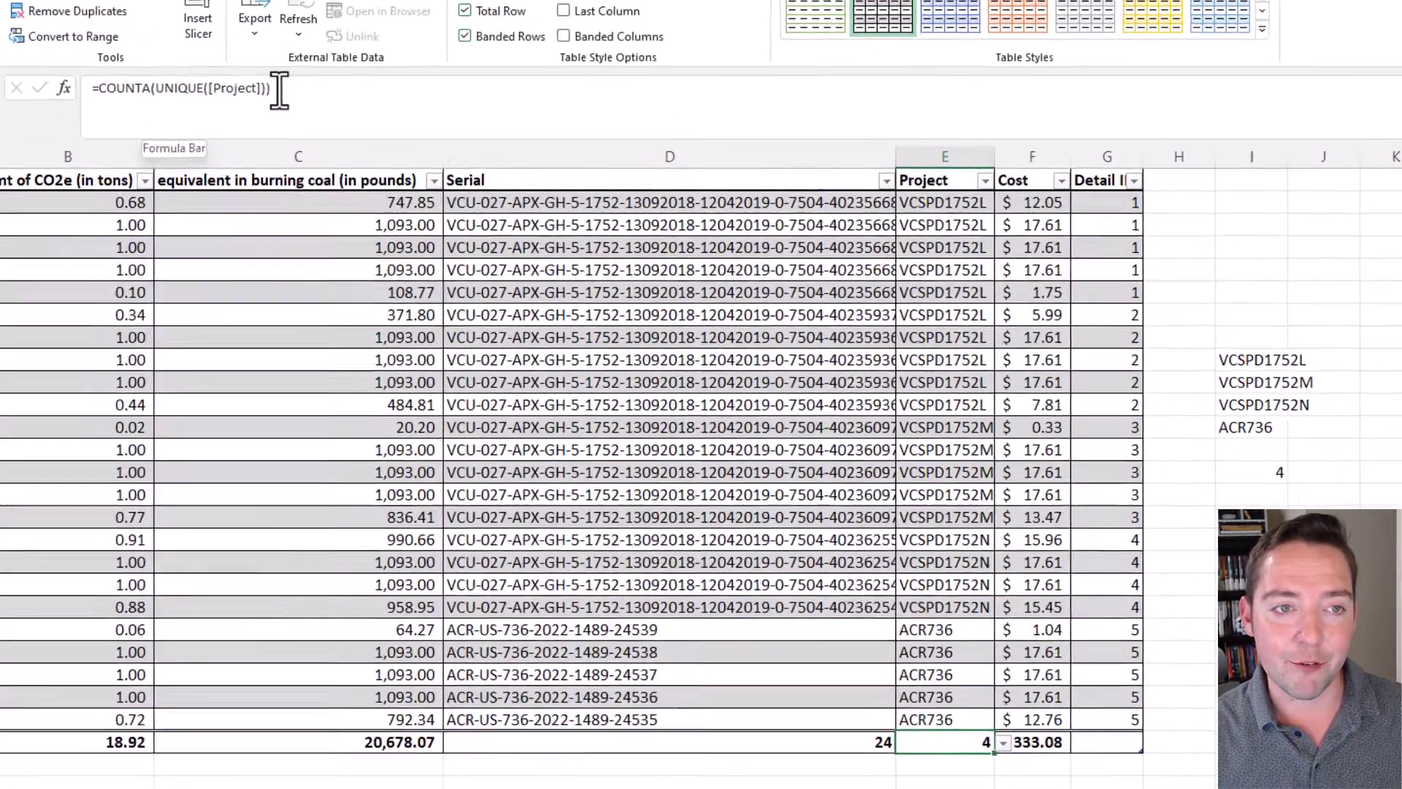
pyautogui.moveTo(345, 140); pyautogui.dragTo(300, 141)
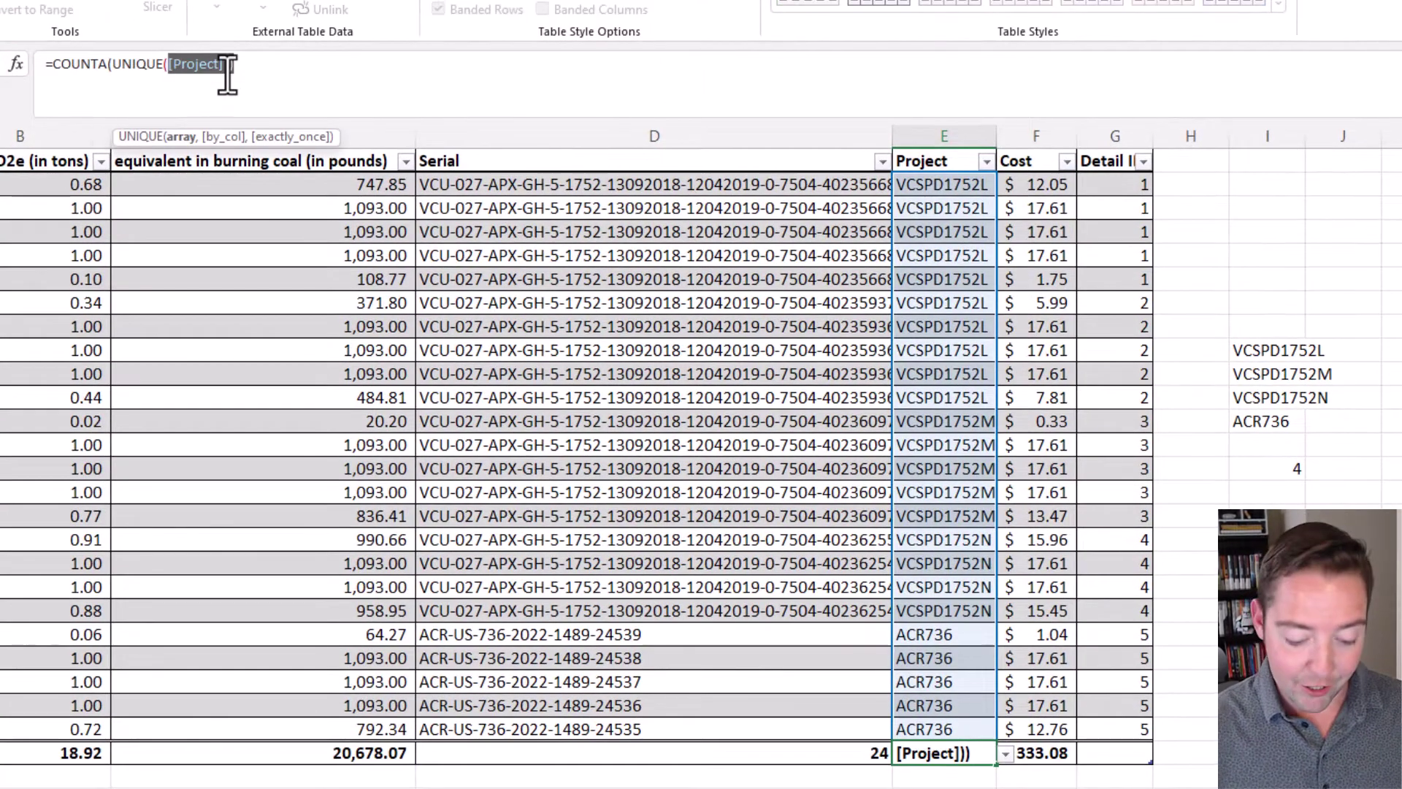
pyautogui.press('BackSpace')
pyautogui.moveTo(960, 327); pyautogui.dragTo(959, 540)
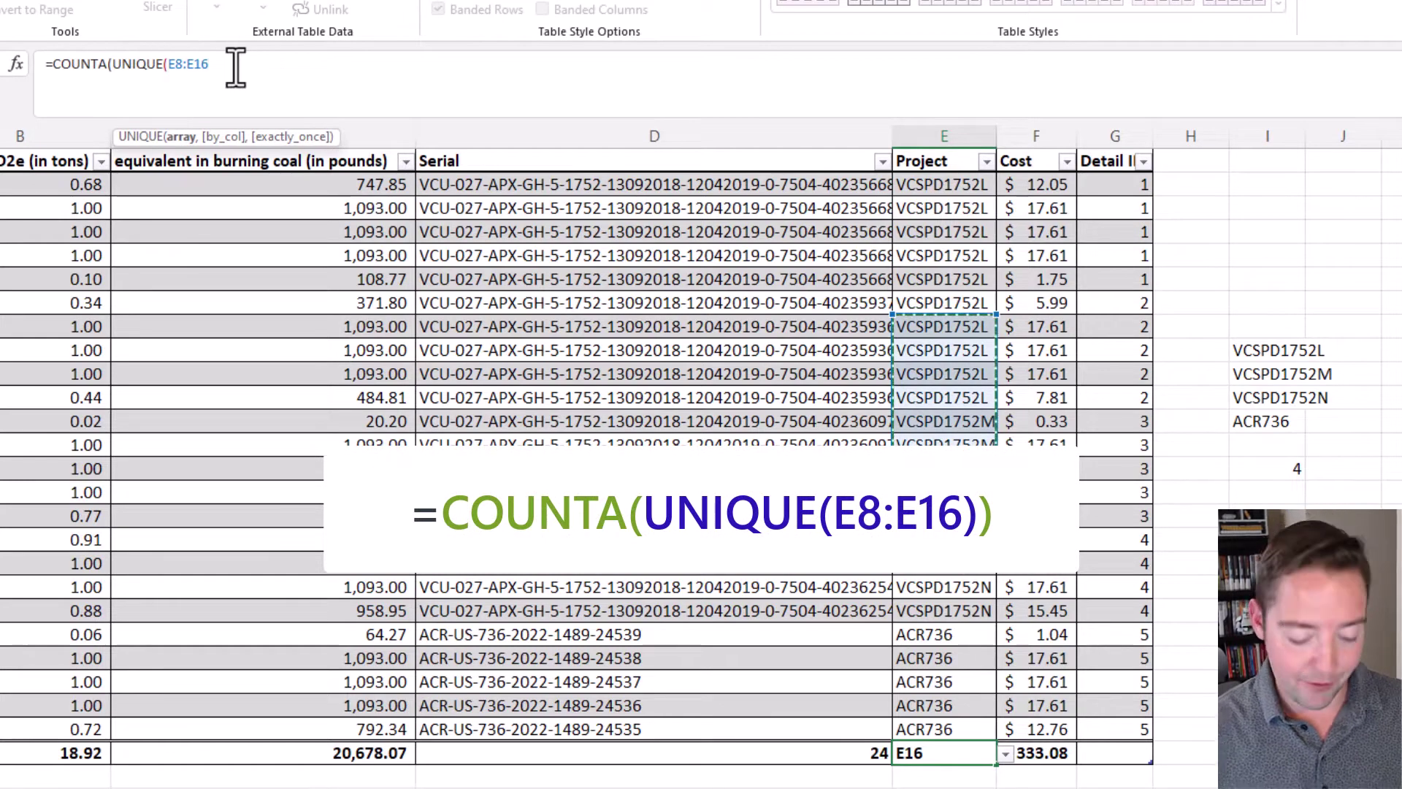
pyautogui.write('))')
pyautogui.press('Return')
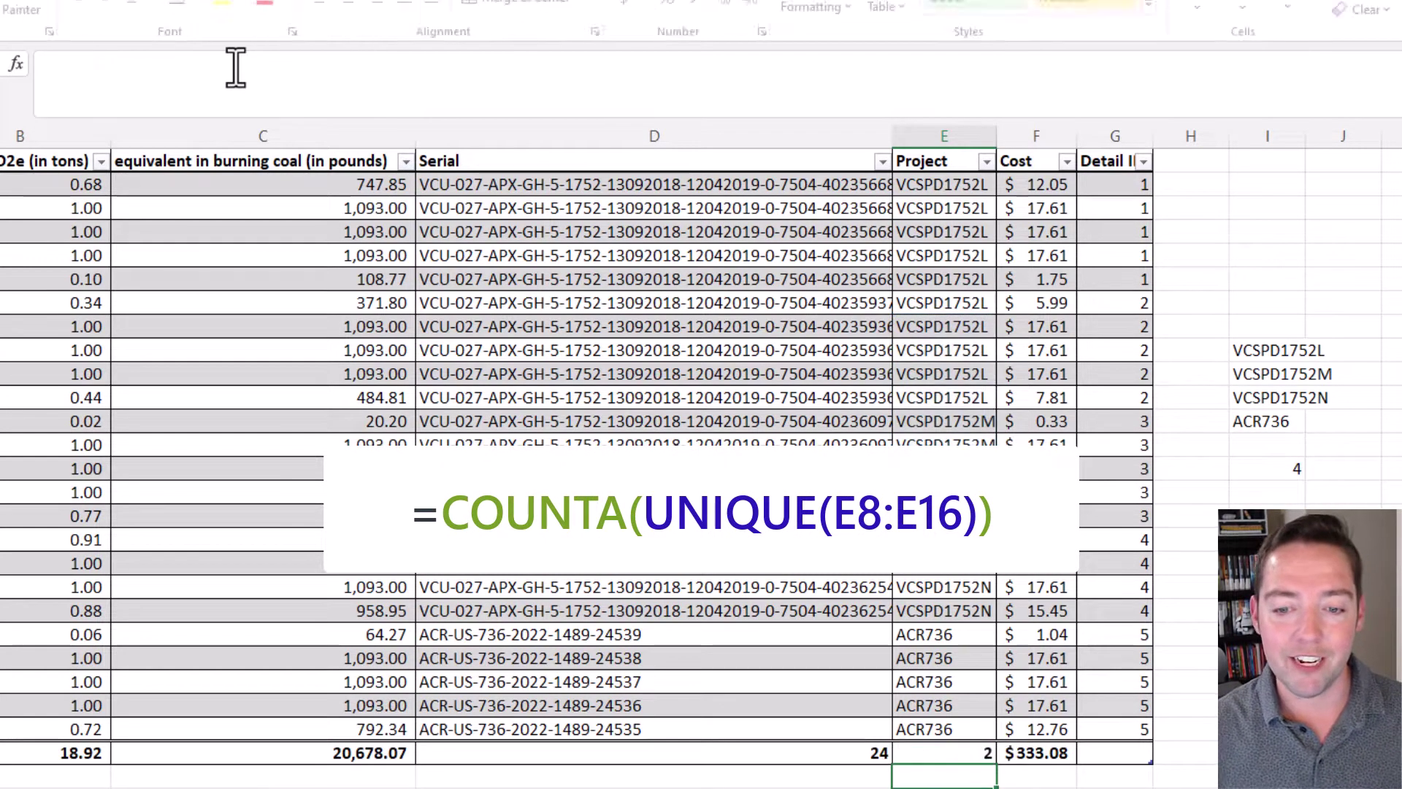
# - Replace the hard-coded range with [Project] so the Project total returns 4 again
pyautogui.click(977, 753)
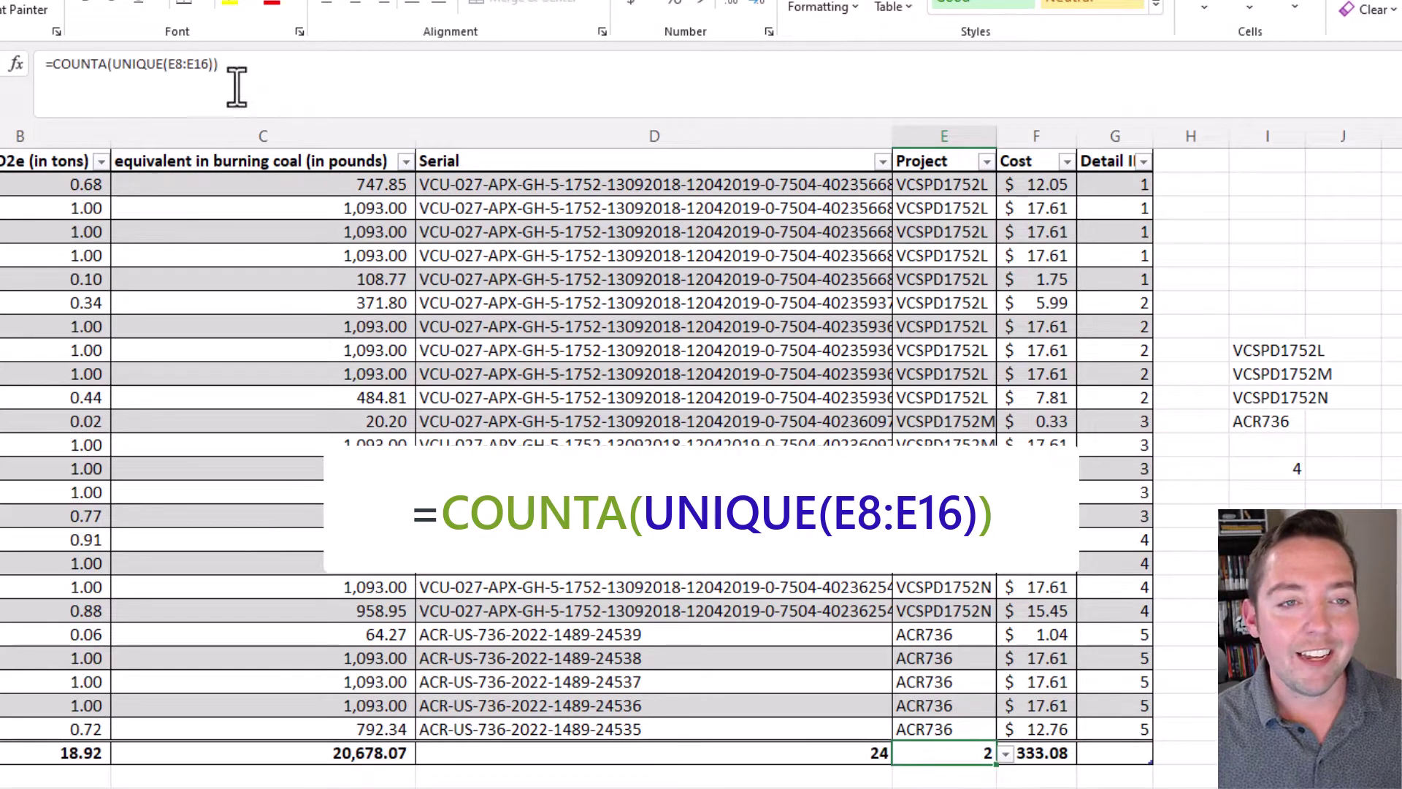
pyautogui.moveTo(236, 67); pyautogui.dragTo(169, 67)
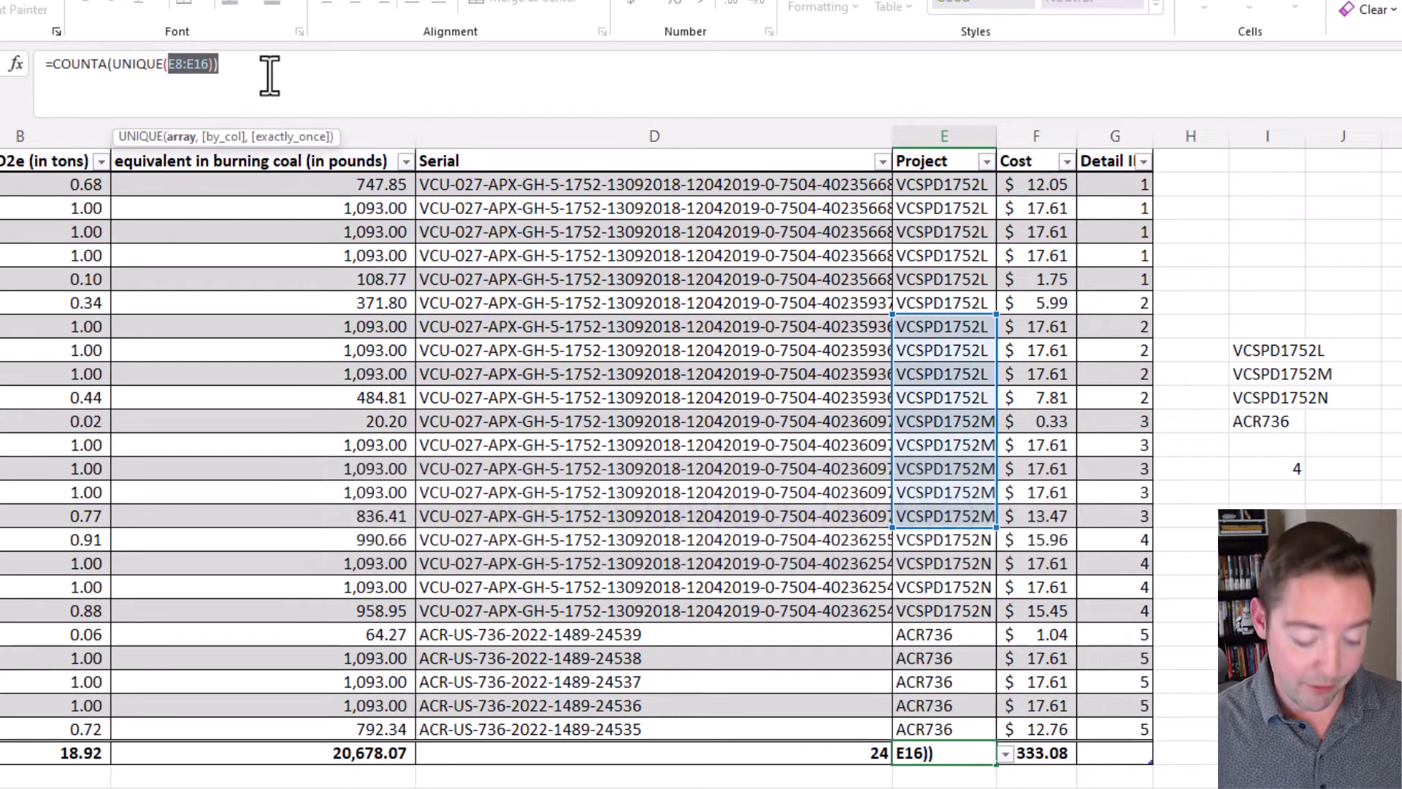
pyautogui.write('[Project]')
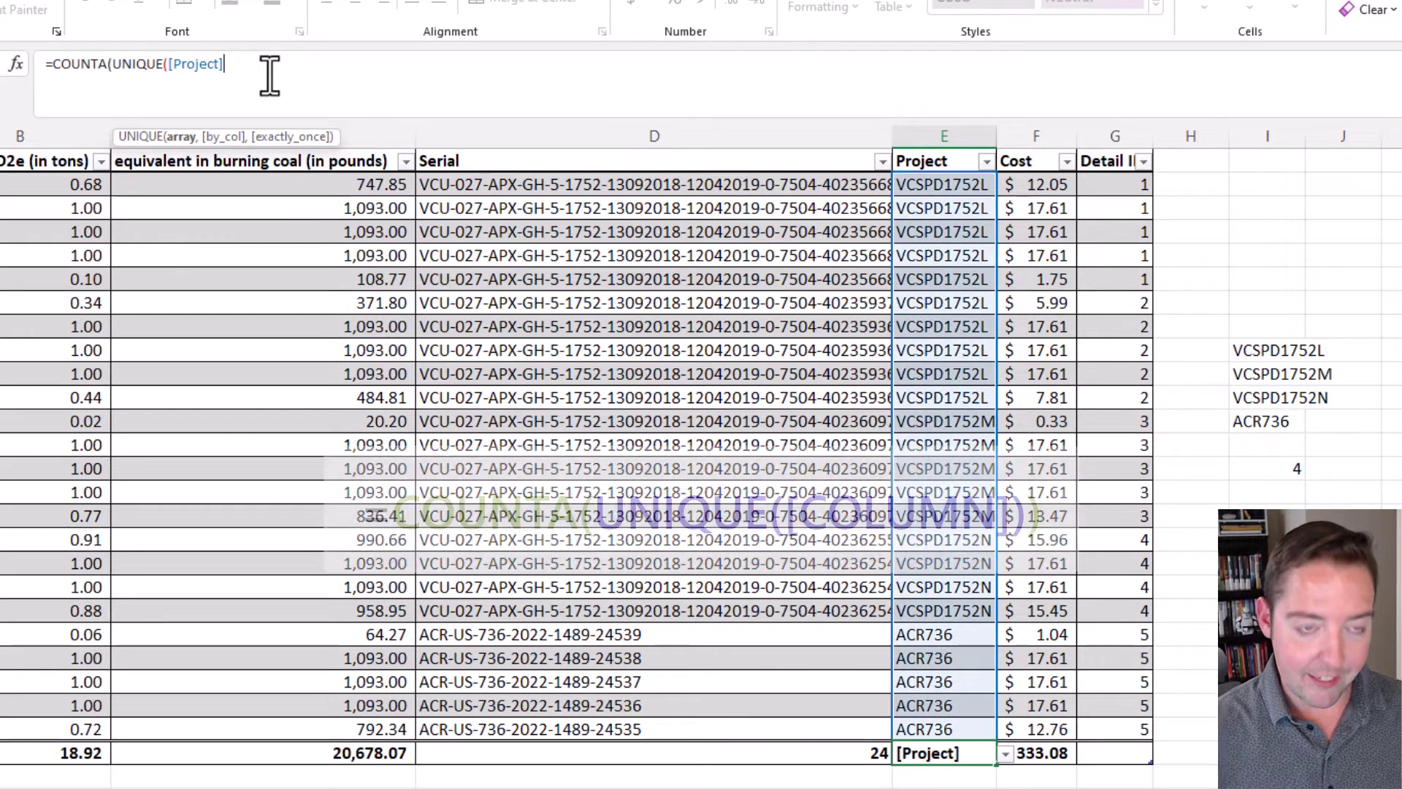
pyautogui.write('))')
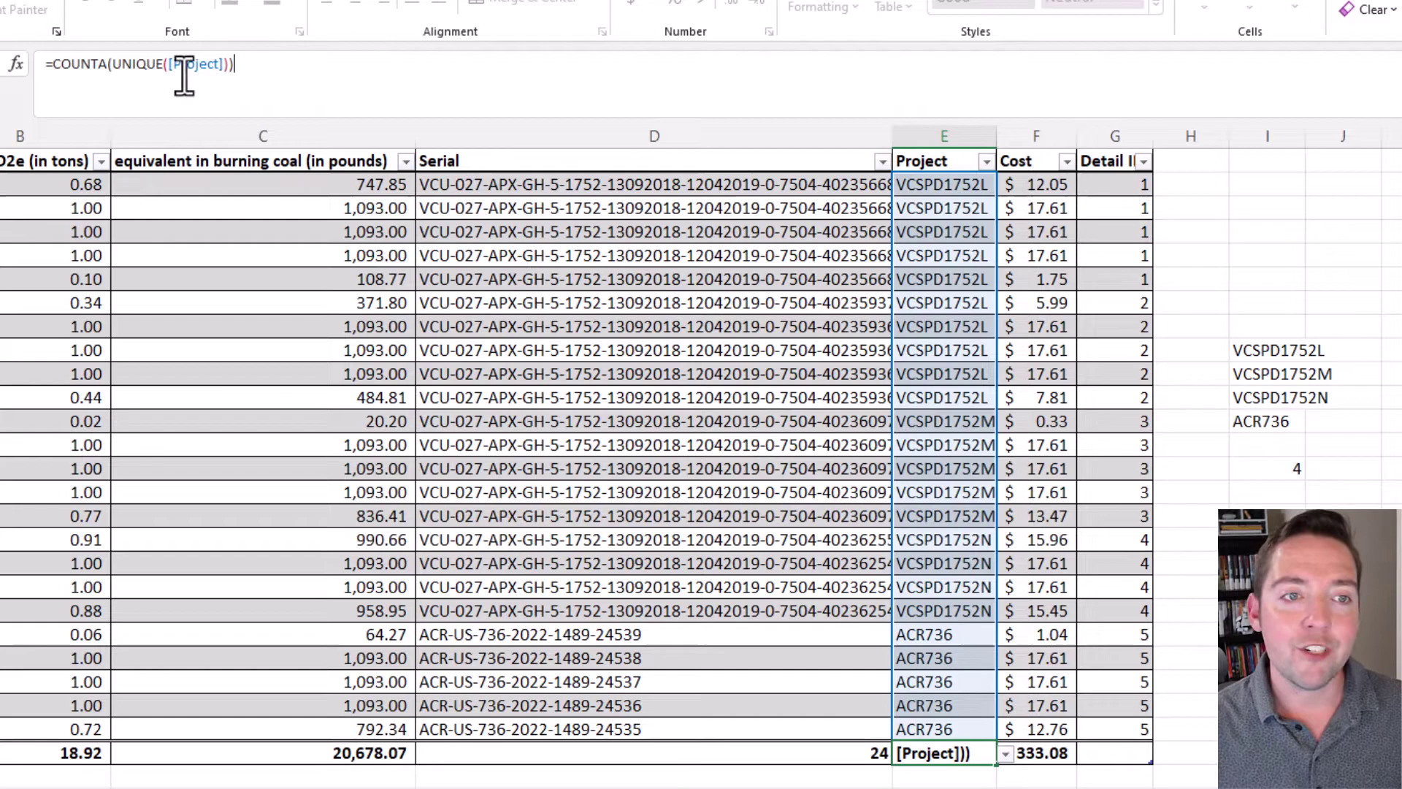
pyautogui.press('Return')
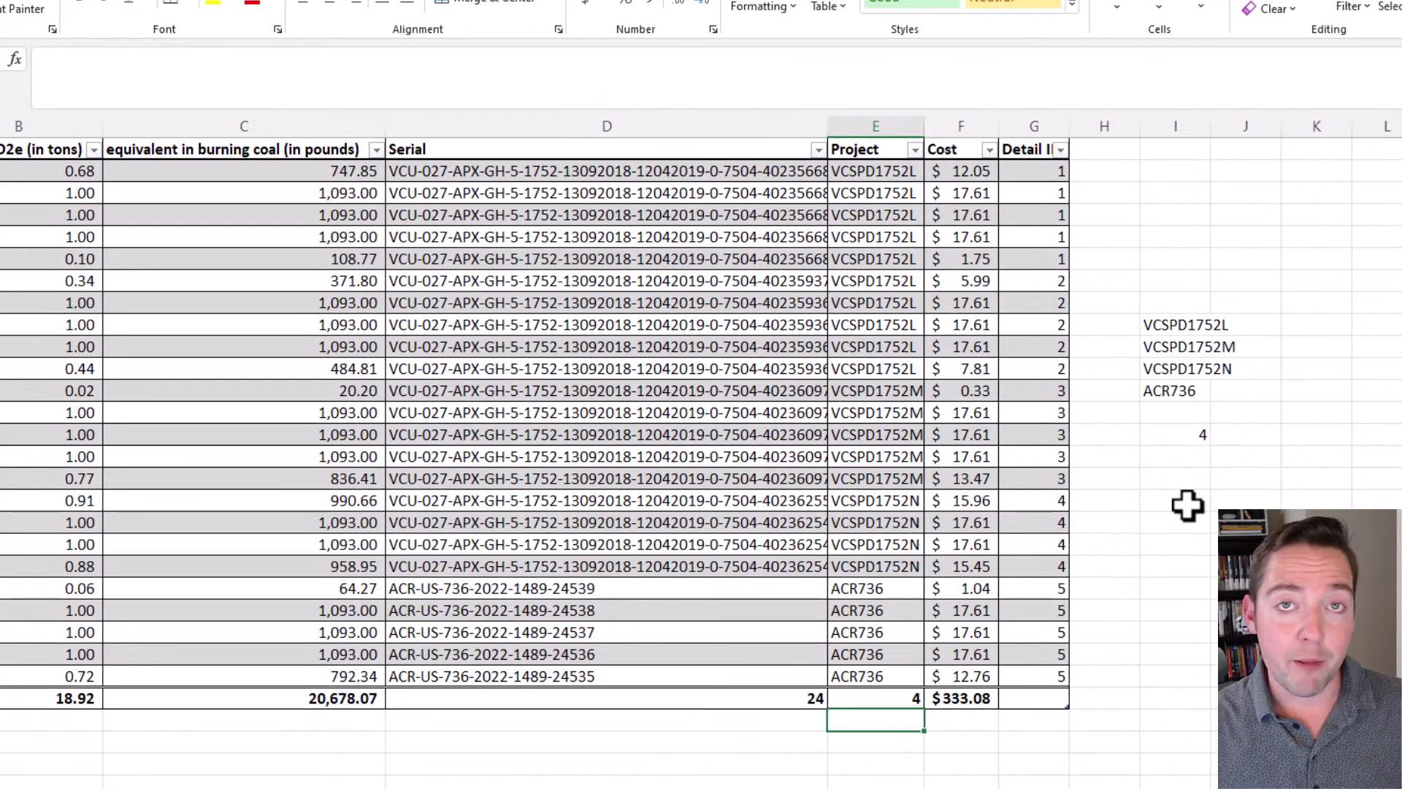
# - Select a table cell and check Table Design, where the table is named Table1
pyautogui.click(1221, 519)
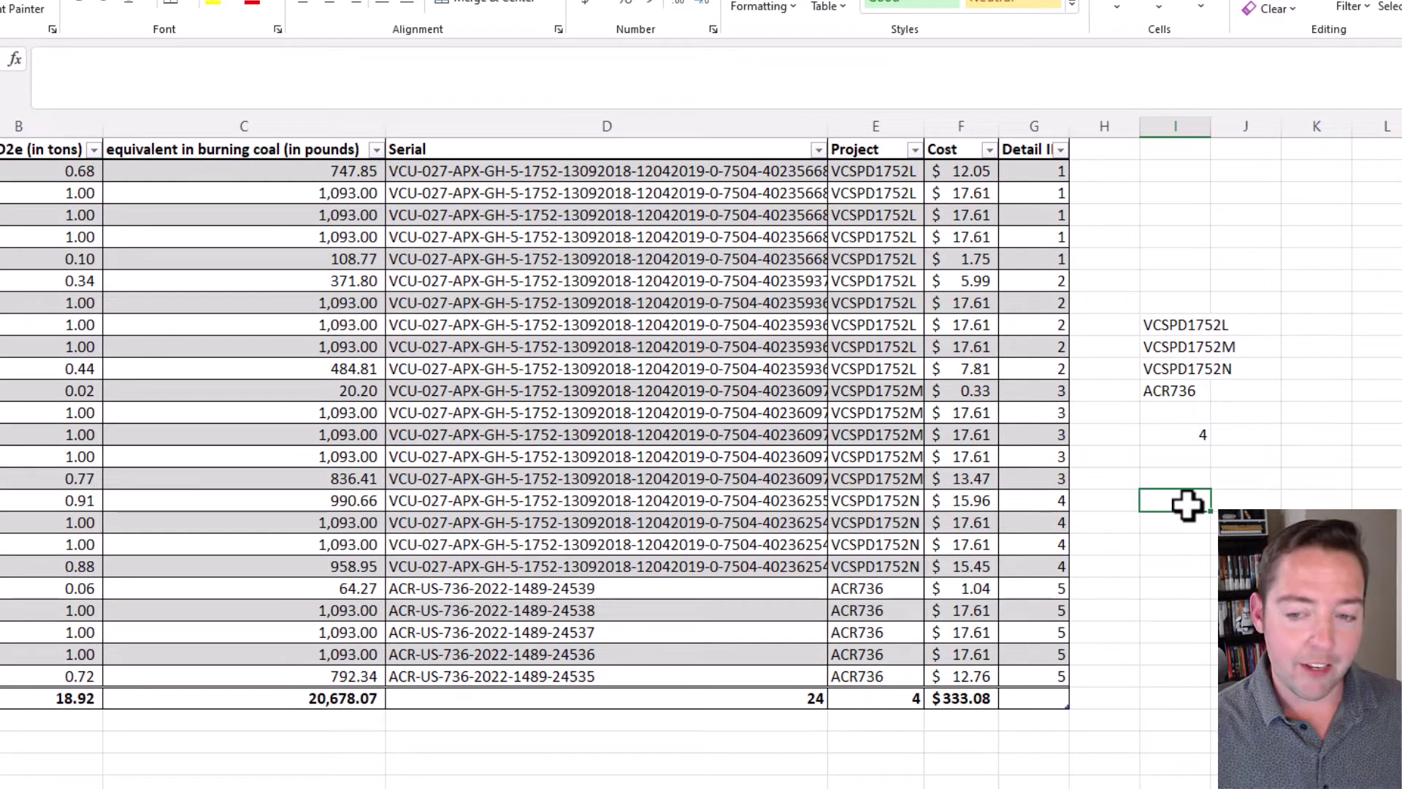
pyautogui.click(651, 389)
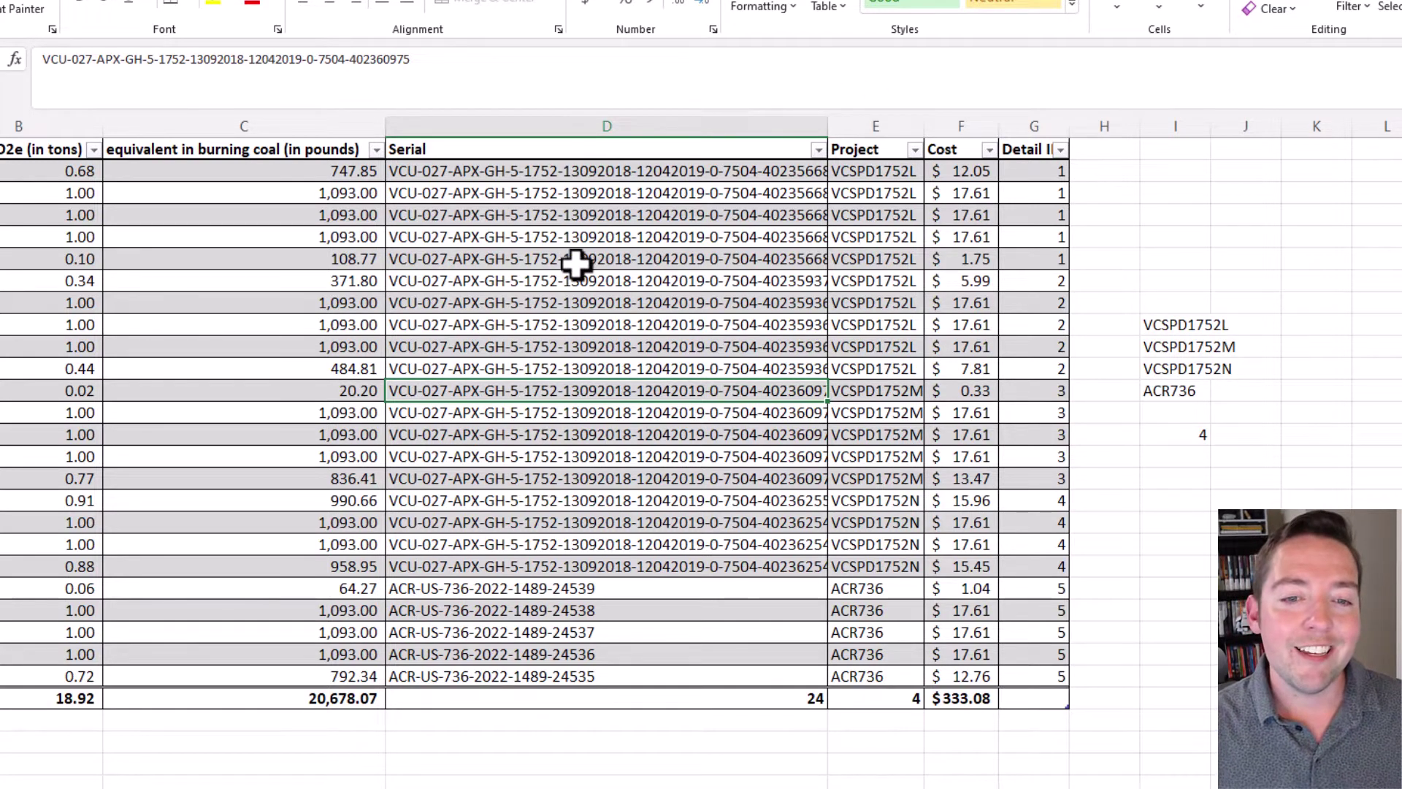
pyautogui.click(532, 301)
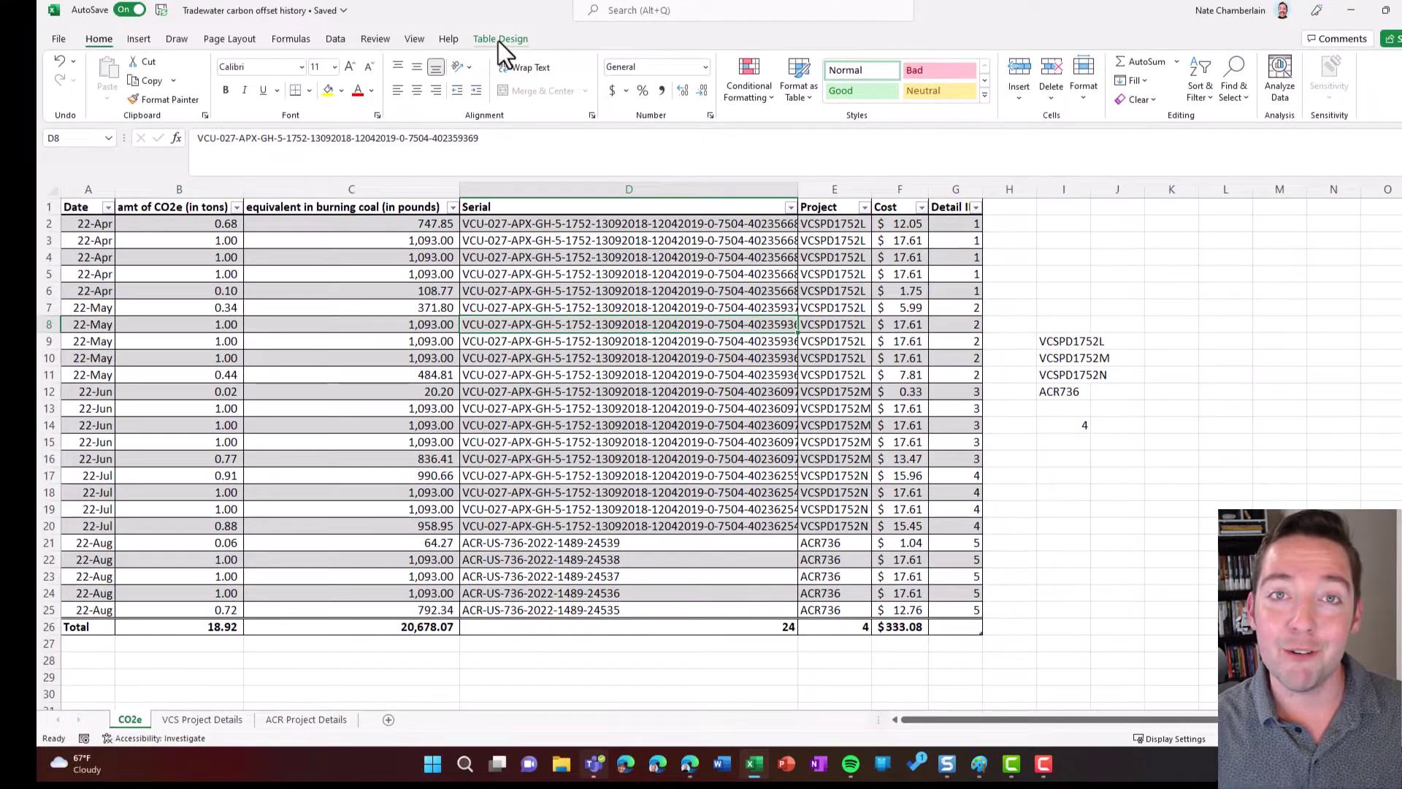
pyautogui.click(499, 39)
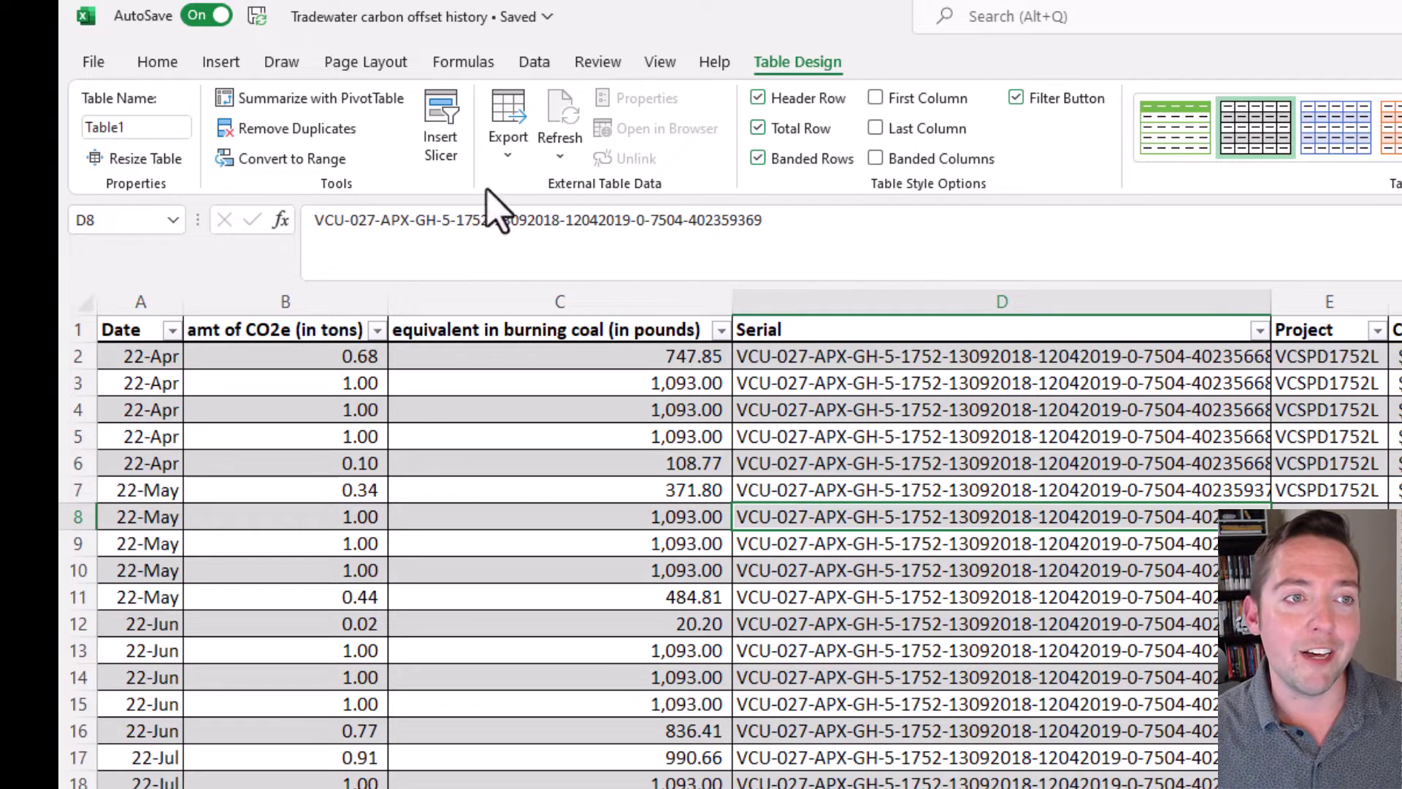
pyautogui.click(232, 63)
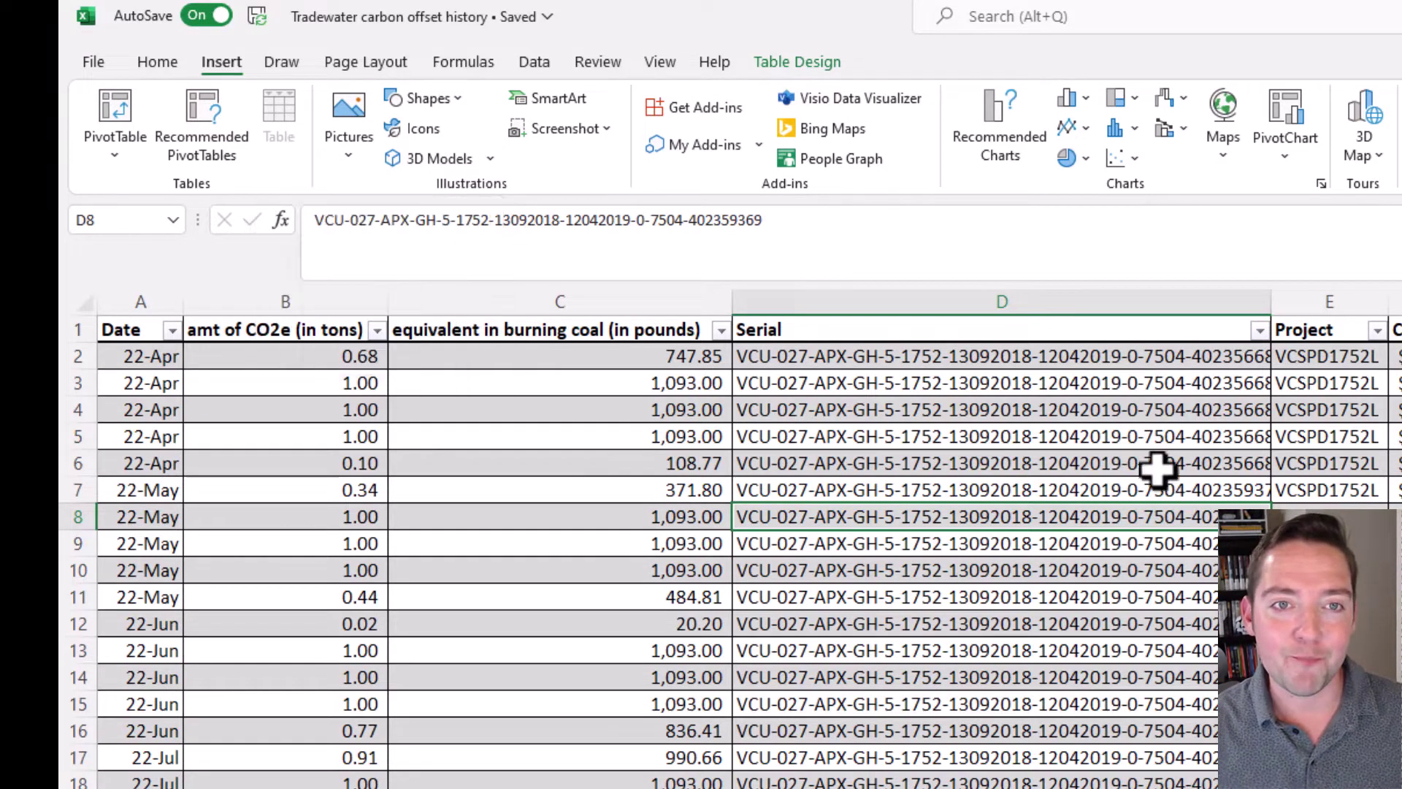
pyautogui.click(797, 62)
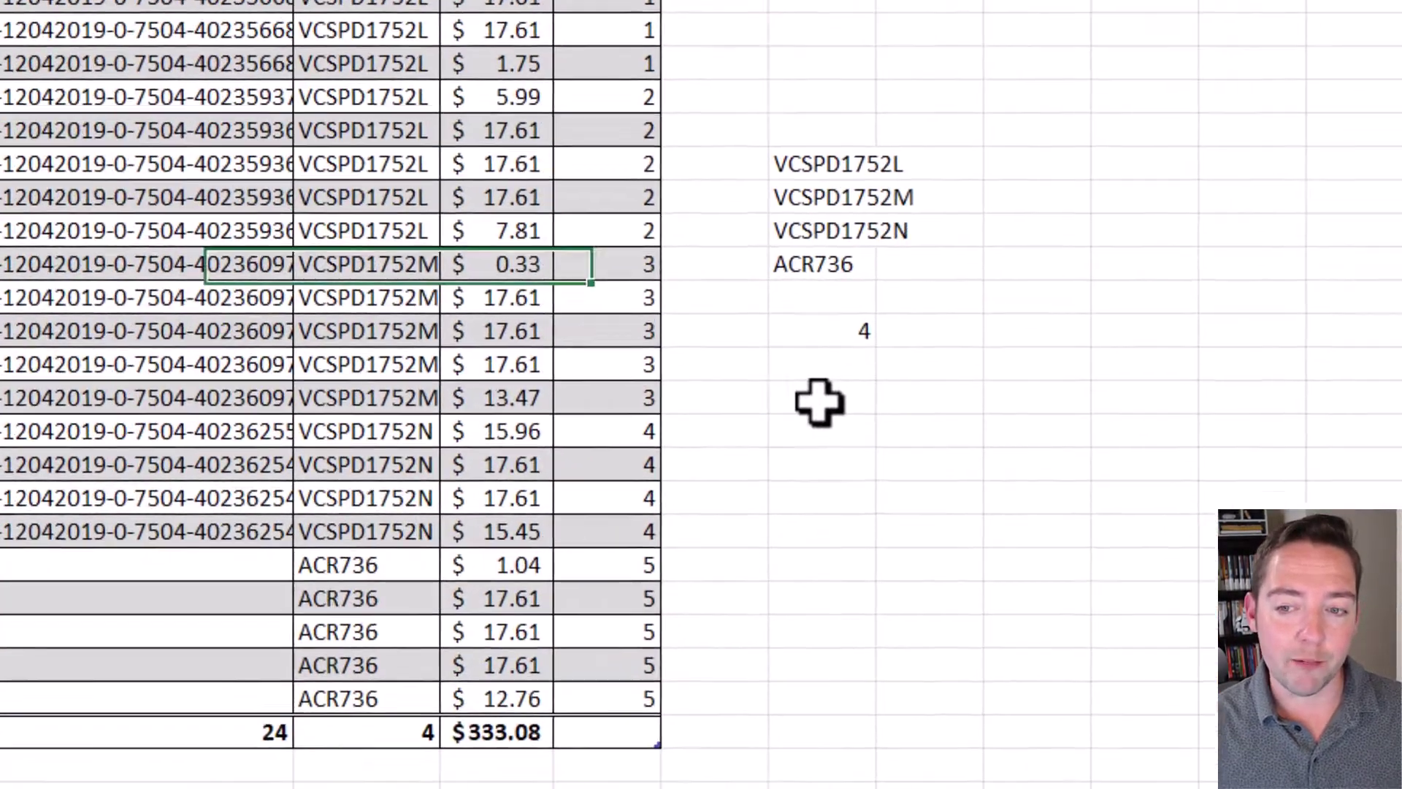
# - Below the first count, enter =COUNTA(UNIQUE(Table1[Project])), which also returns 4
pyautogui.click(752, 376)
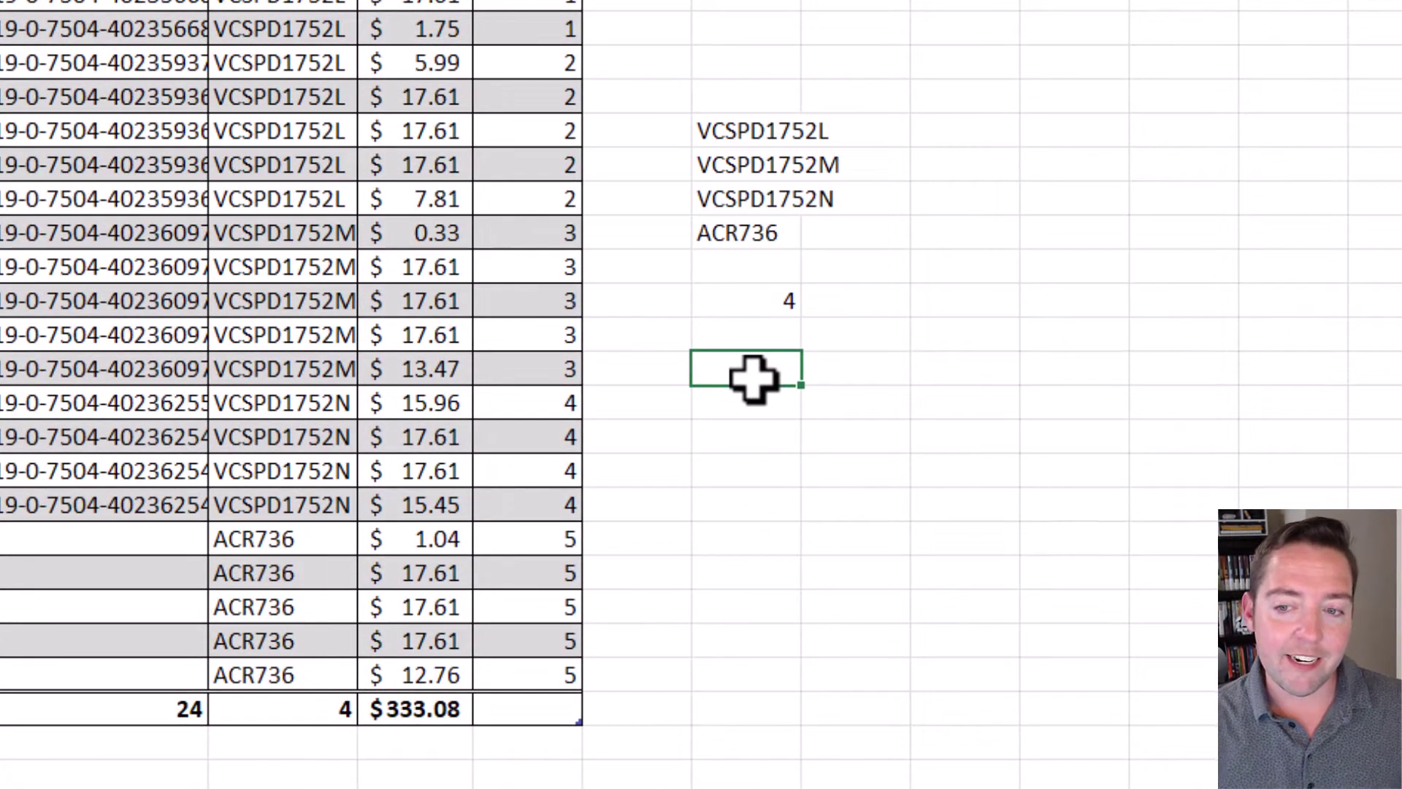
pyautogui.write('=c')
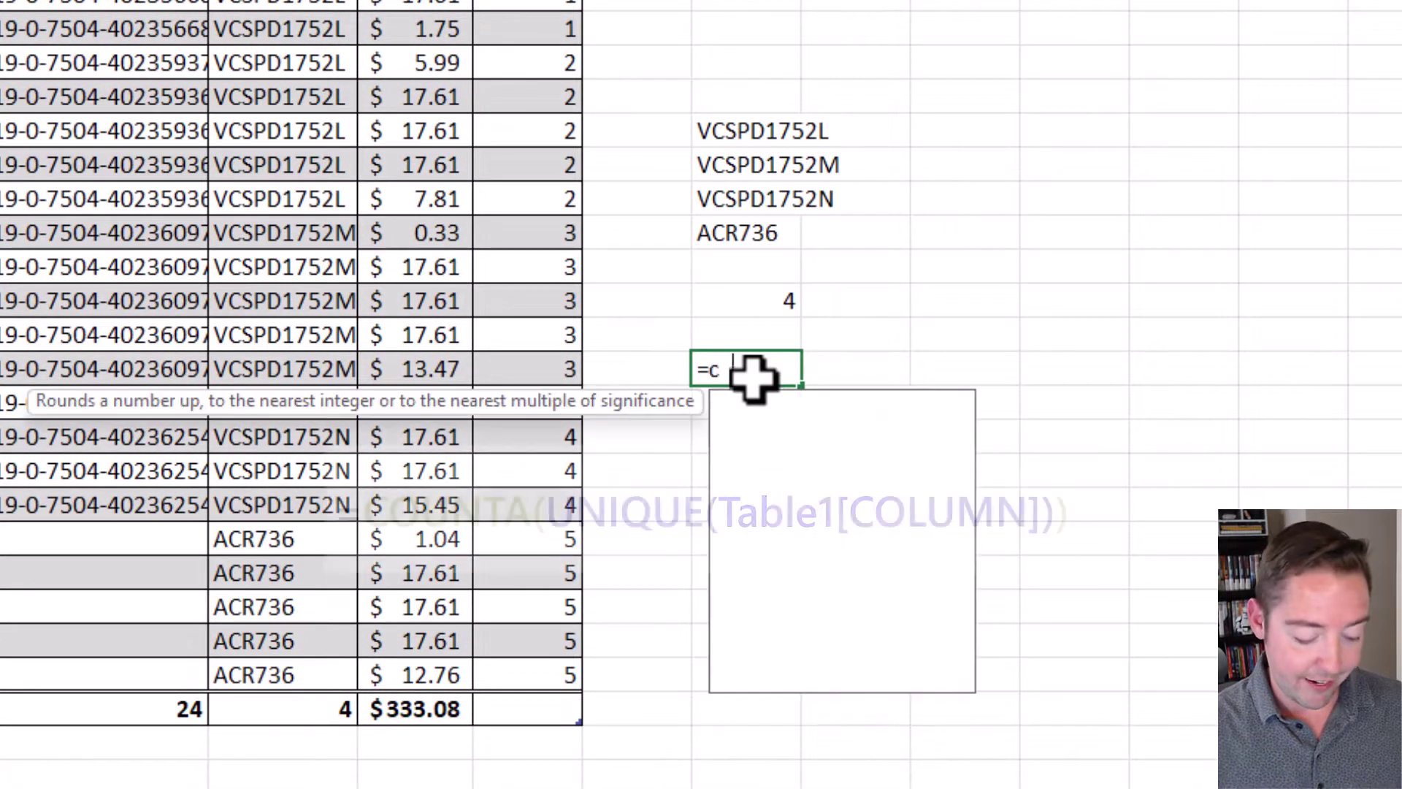
pyautogui.write('ounta(unique(')
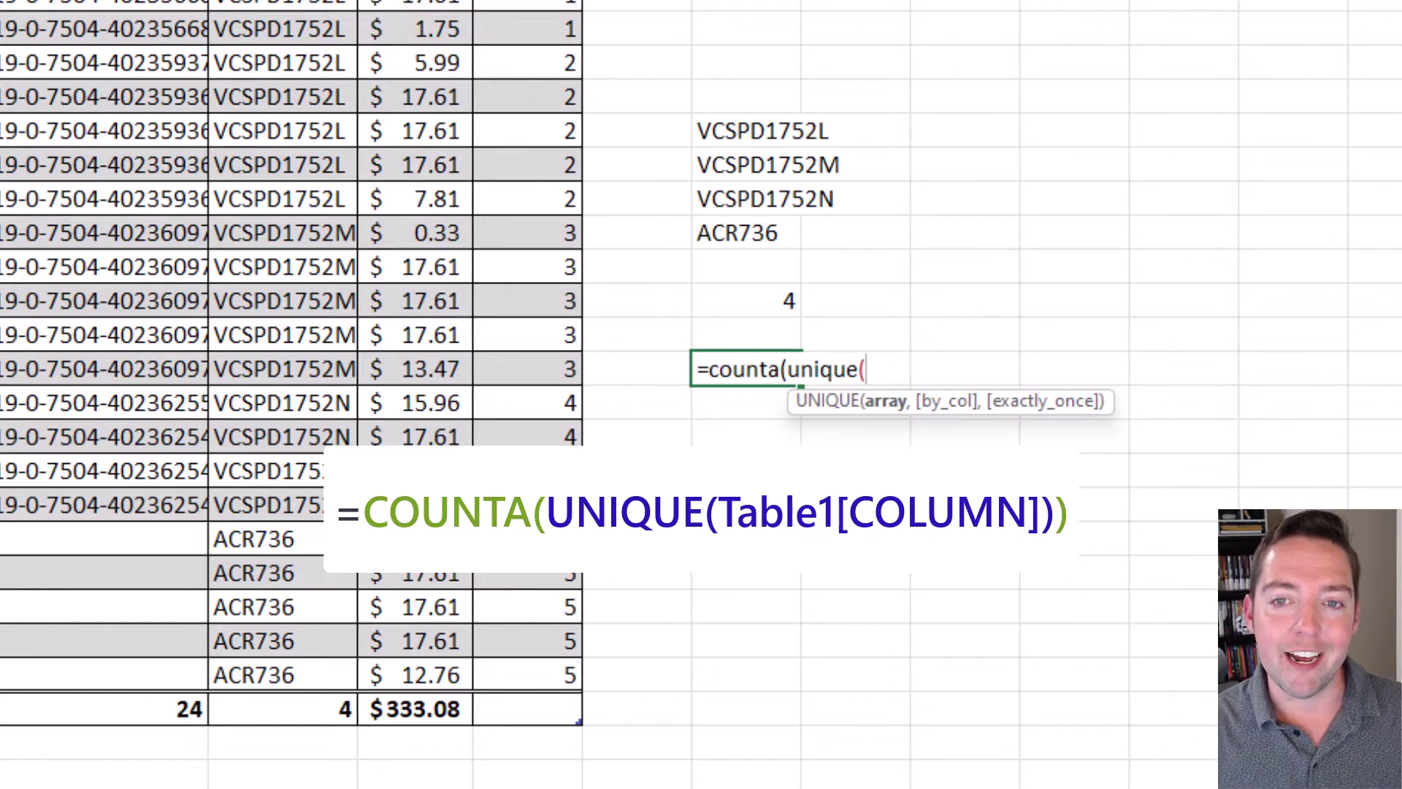
pyautogui.moveTo(282, 3); pyautogui.dragTo(288, 663)
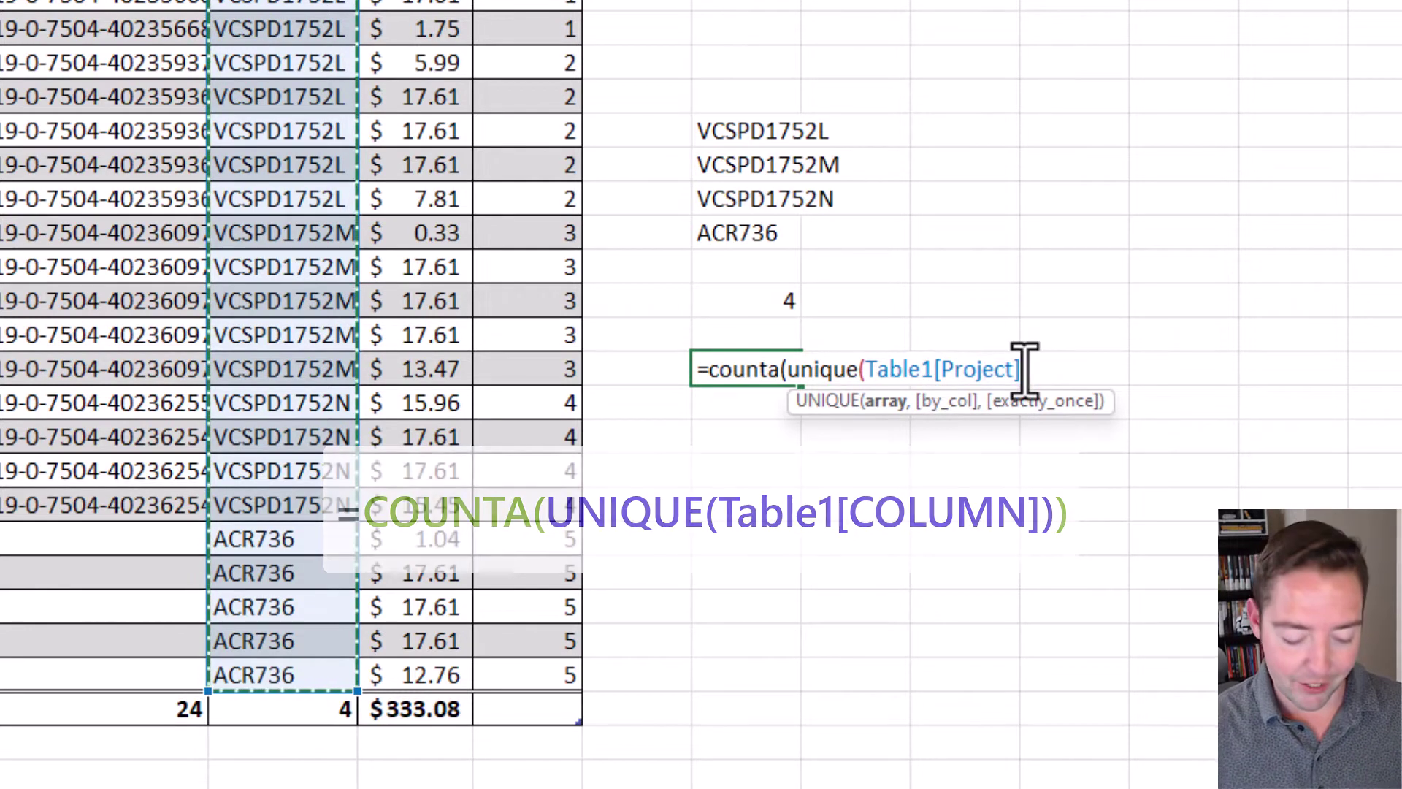
pyautogui.write('))')
pyautogui.press('Return')
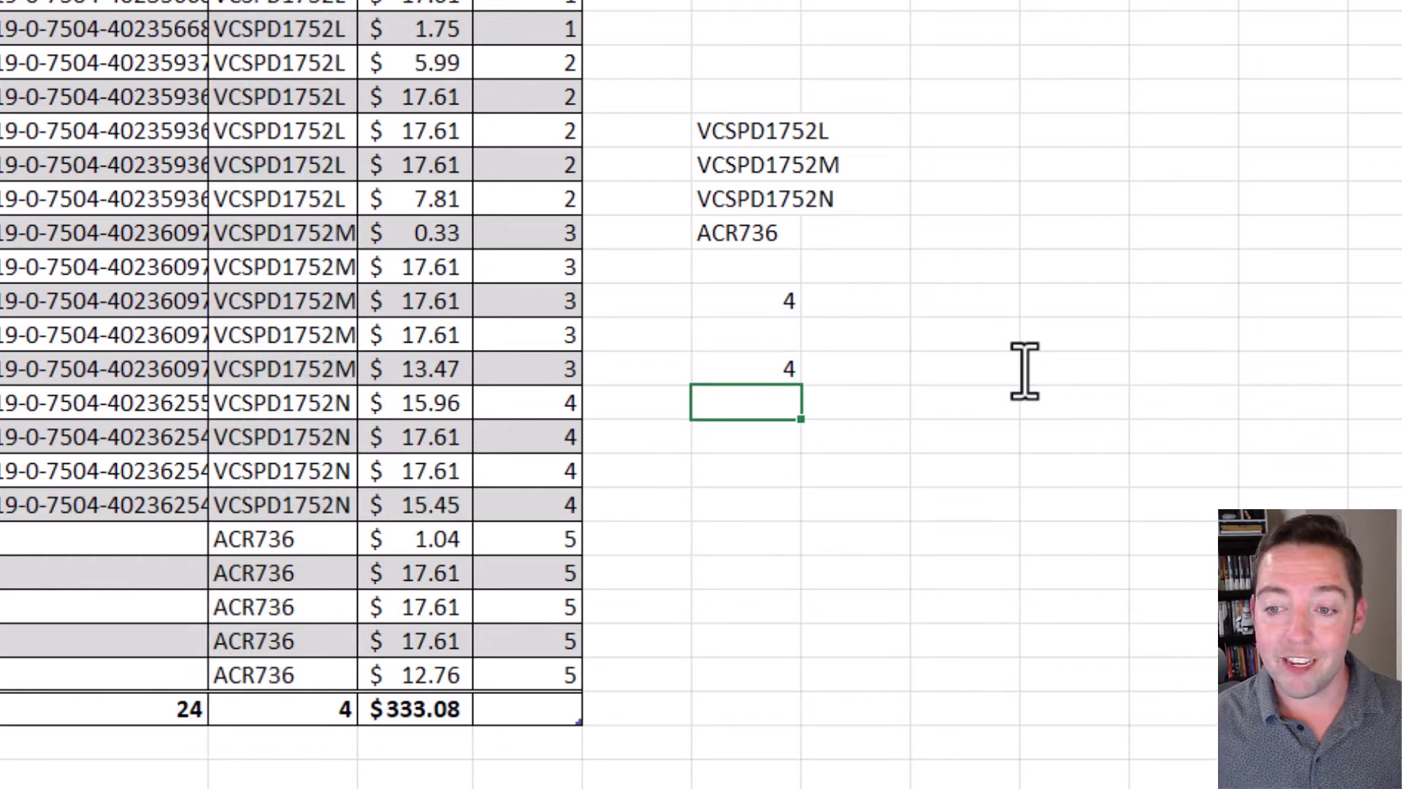
pyautogui.click(756, 358)
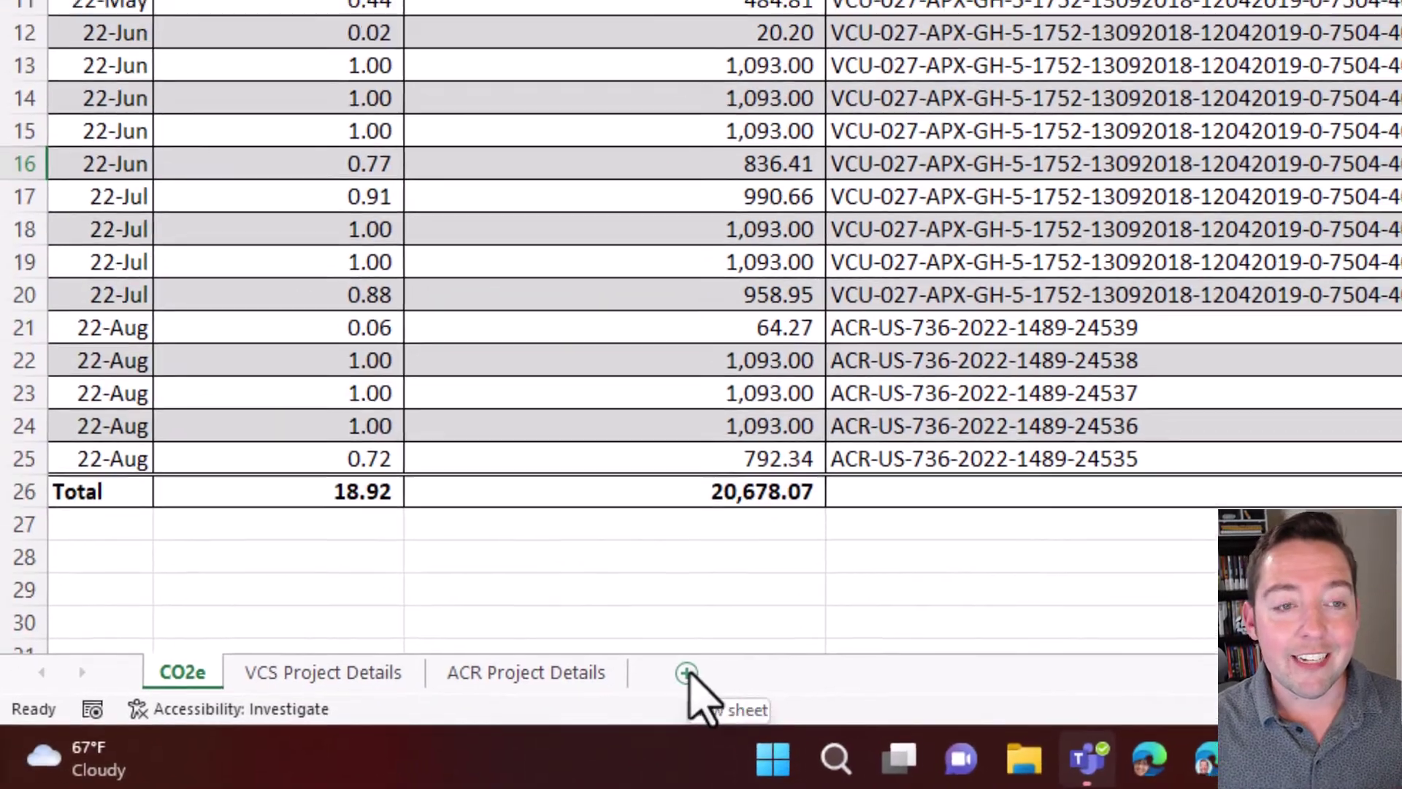
# - Add Sheet4 and enter =COUNTA(UNIQUE(Table1[Project])) in A1, returning 4
pyautogui.click(691, 670)
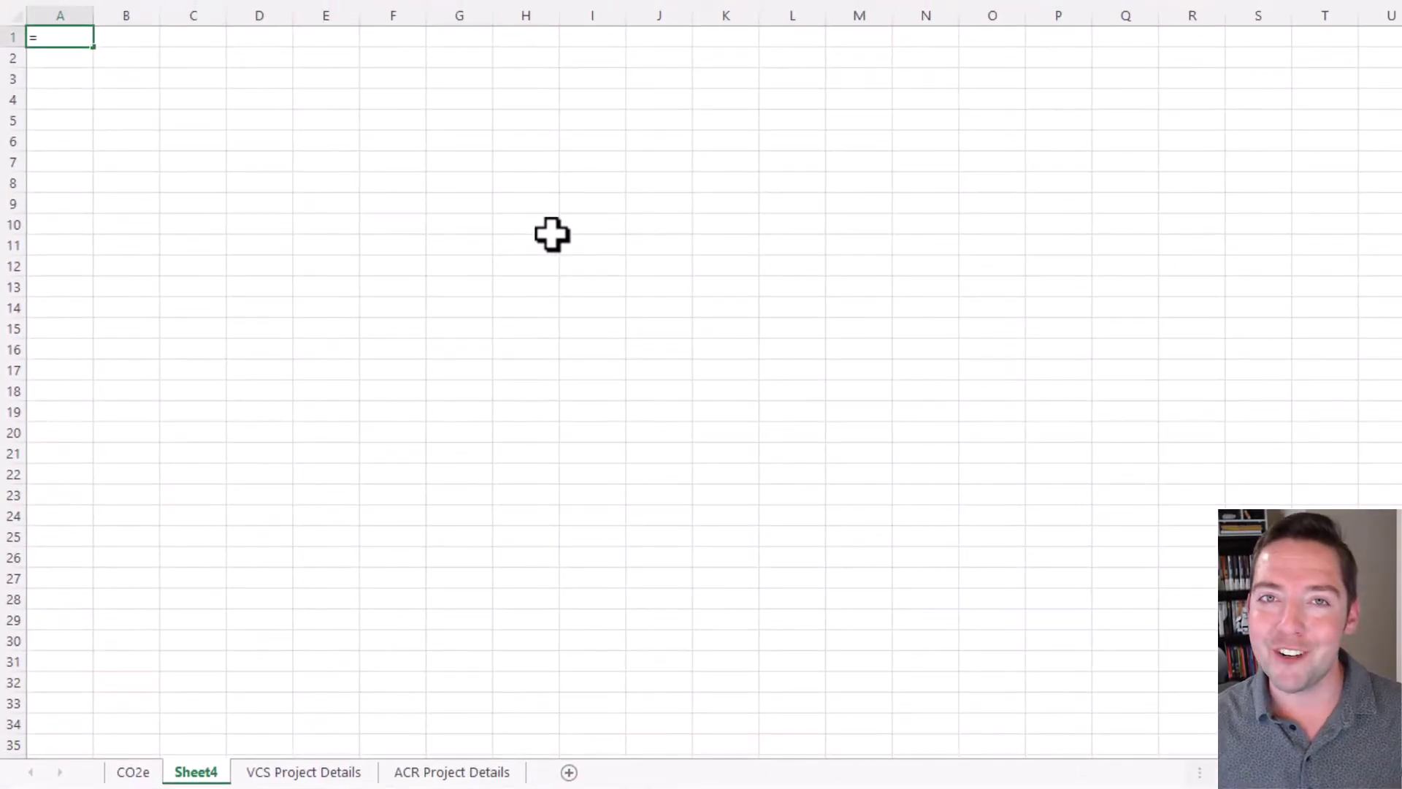
pyautogui.write('=')
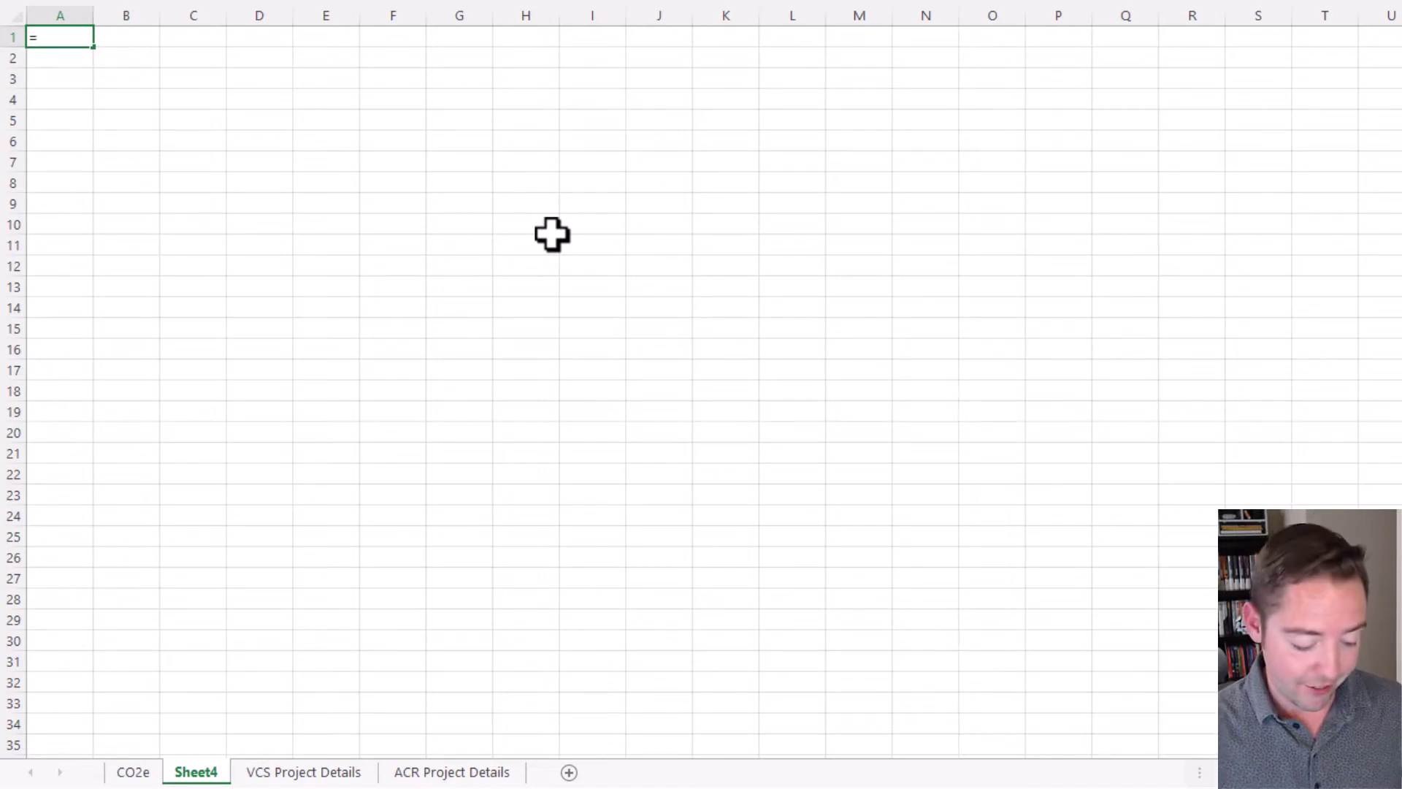
pyautogui.write('counta(uniqu')
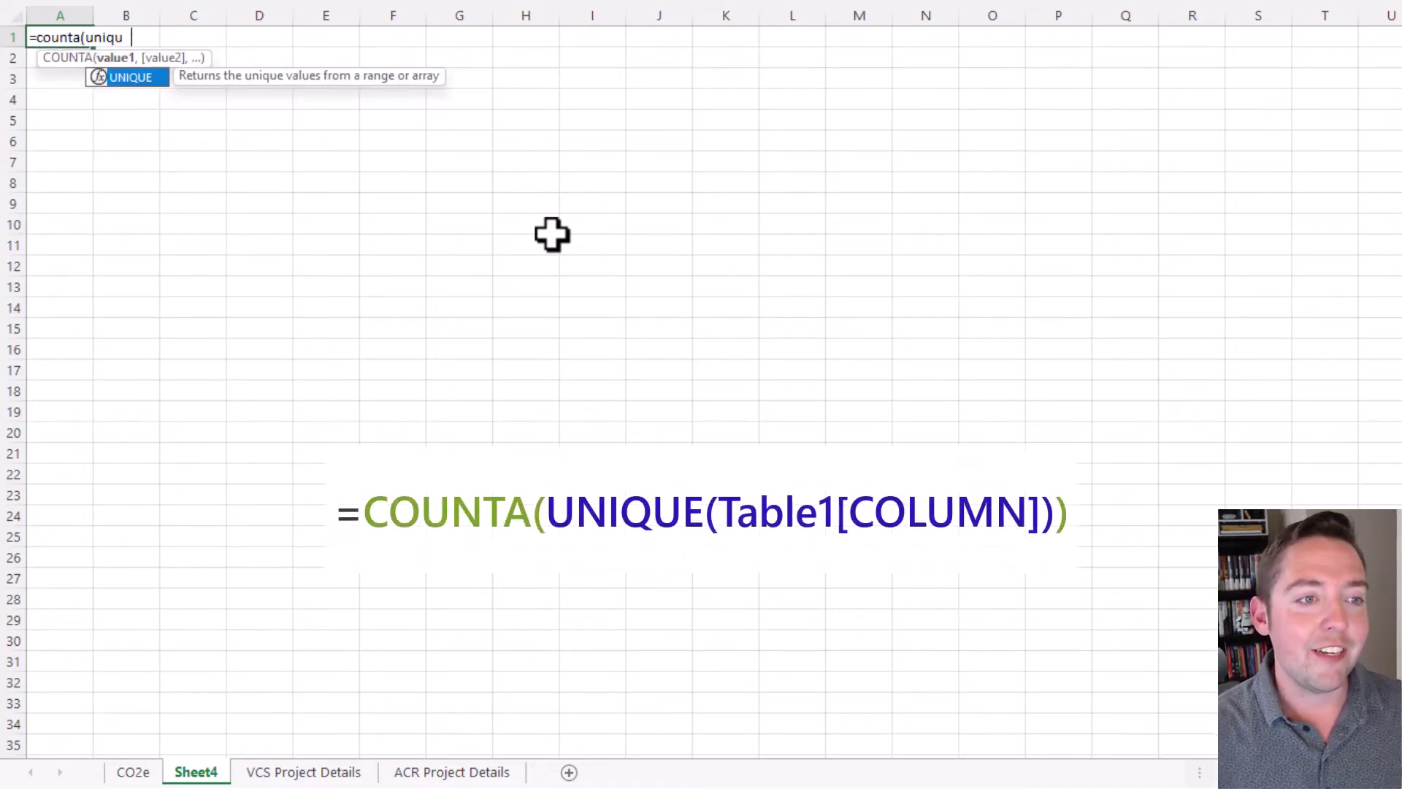
pyautogui.write('e(')
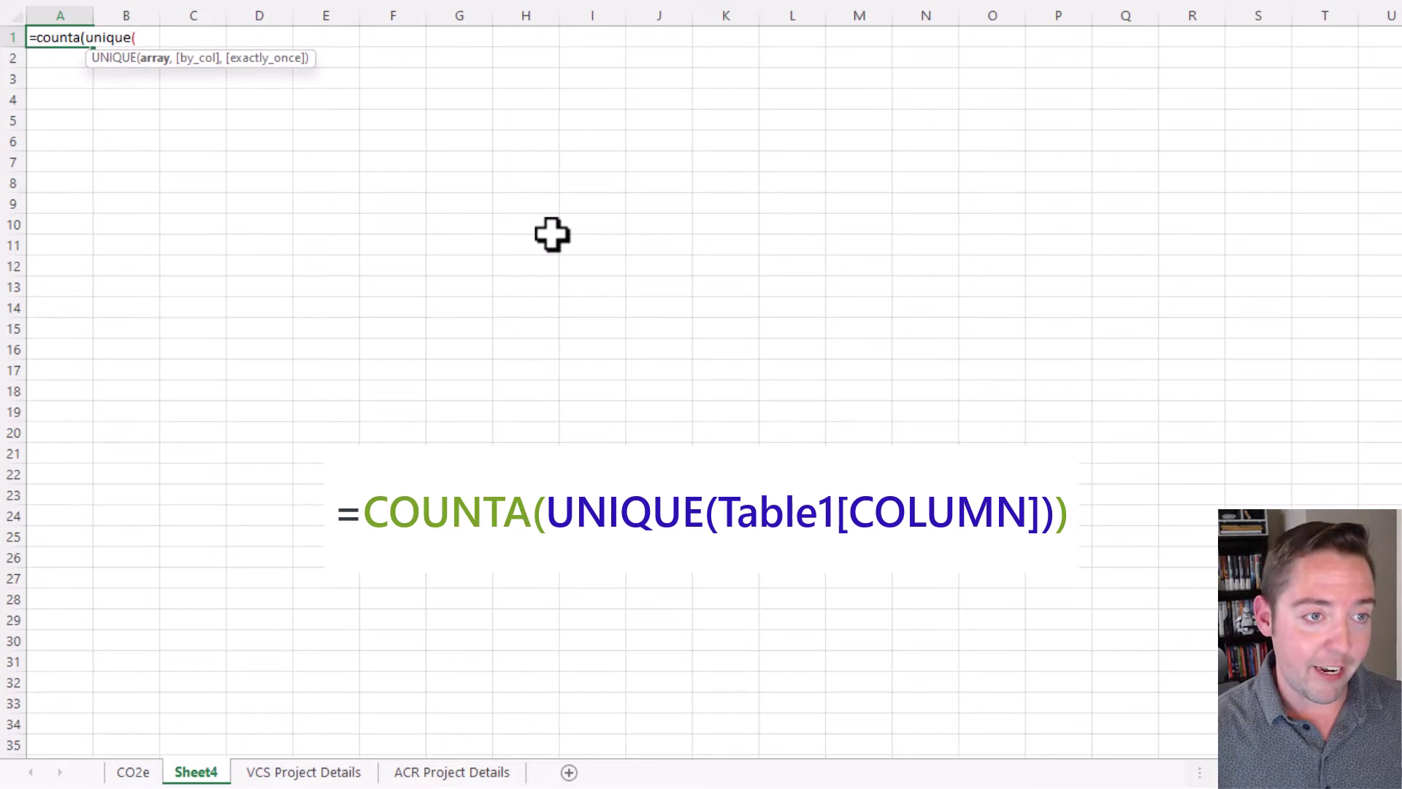
pyautogui.write('table1')
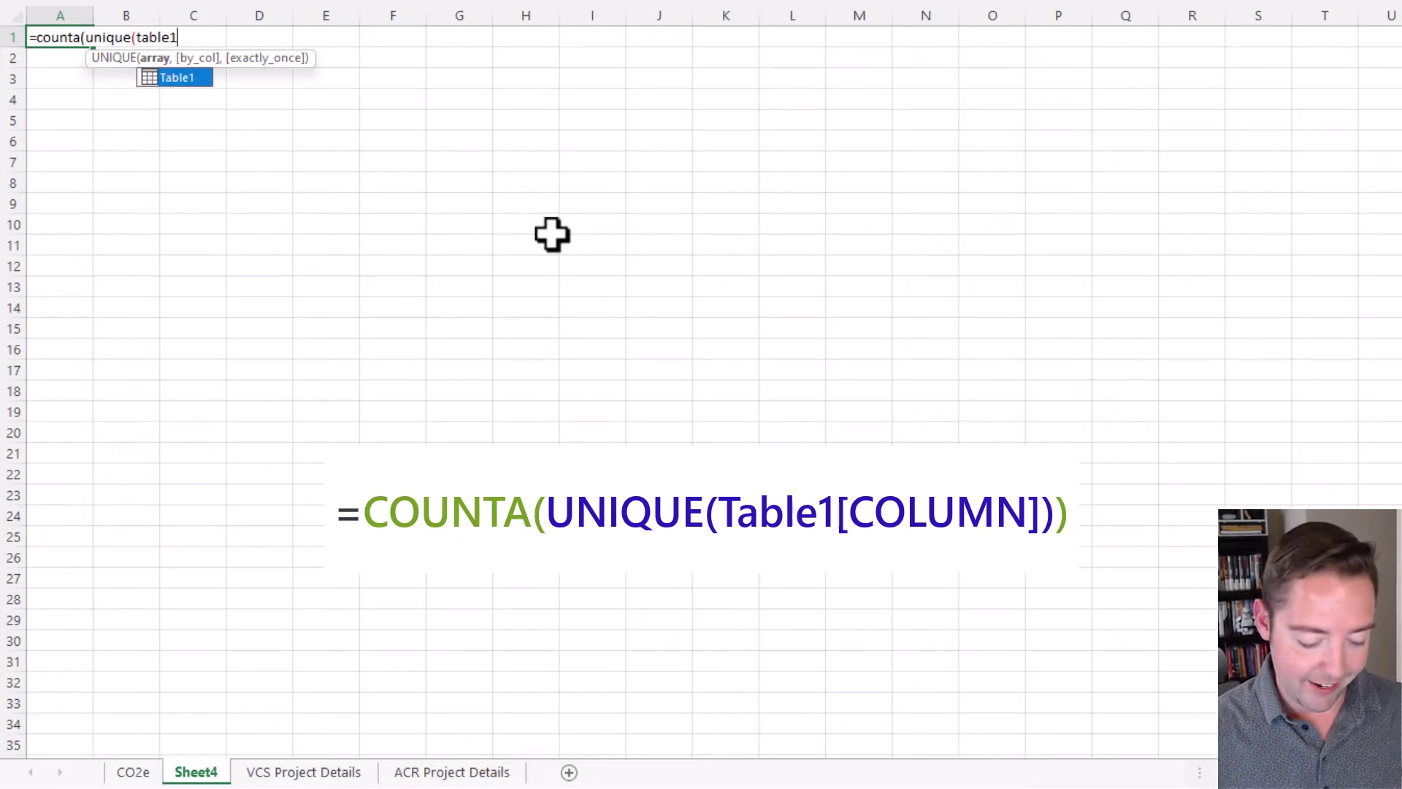
pyautogui.write('[Project]')
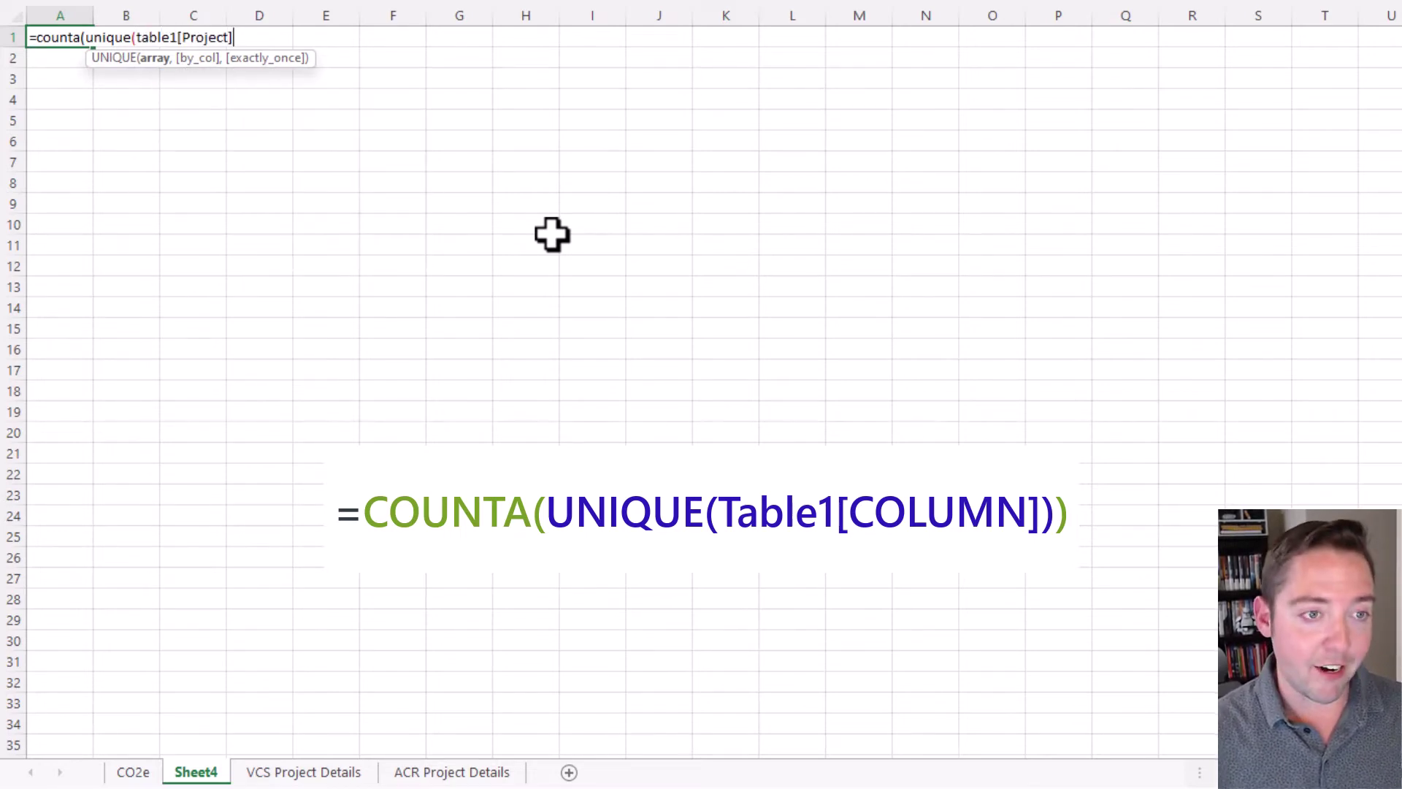
pyautogui.write('))')
pyautogui.press('Return')
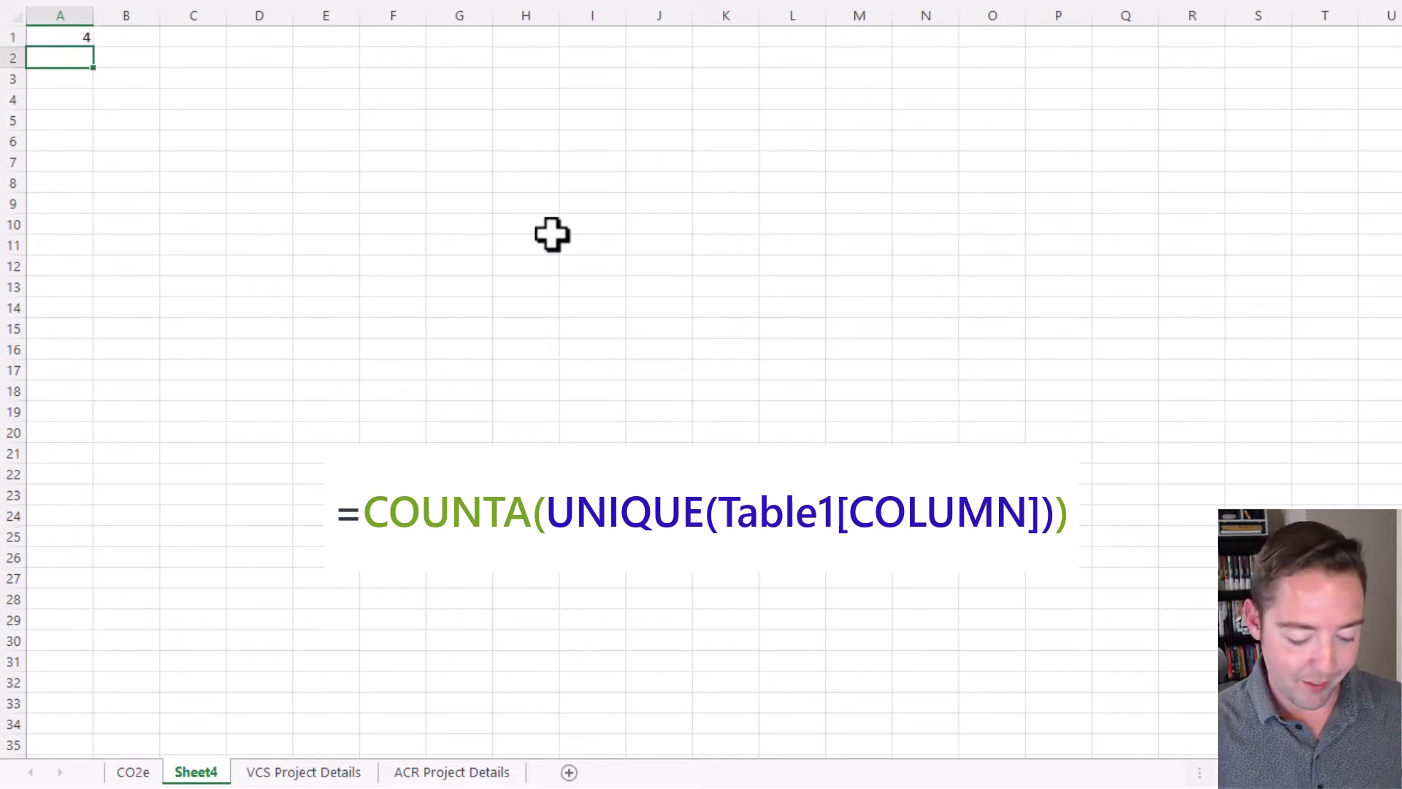
# - In Sheet4's A2, build =COUNTA(UNIQUE()) from the CO2e sheet's Project column, returning 4
pyautogui.write('=counta(unique')
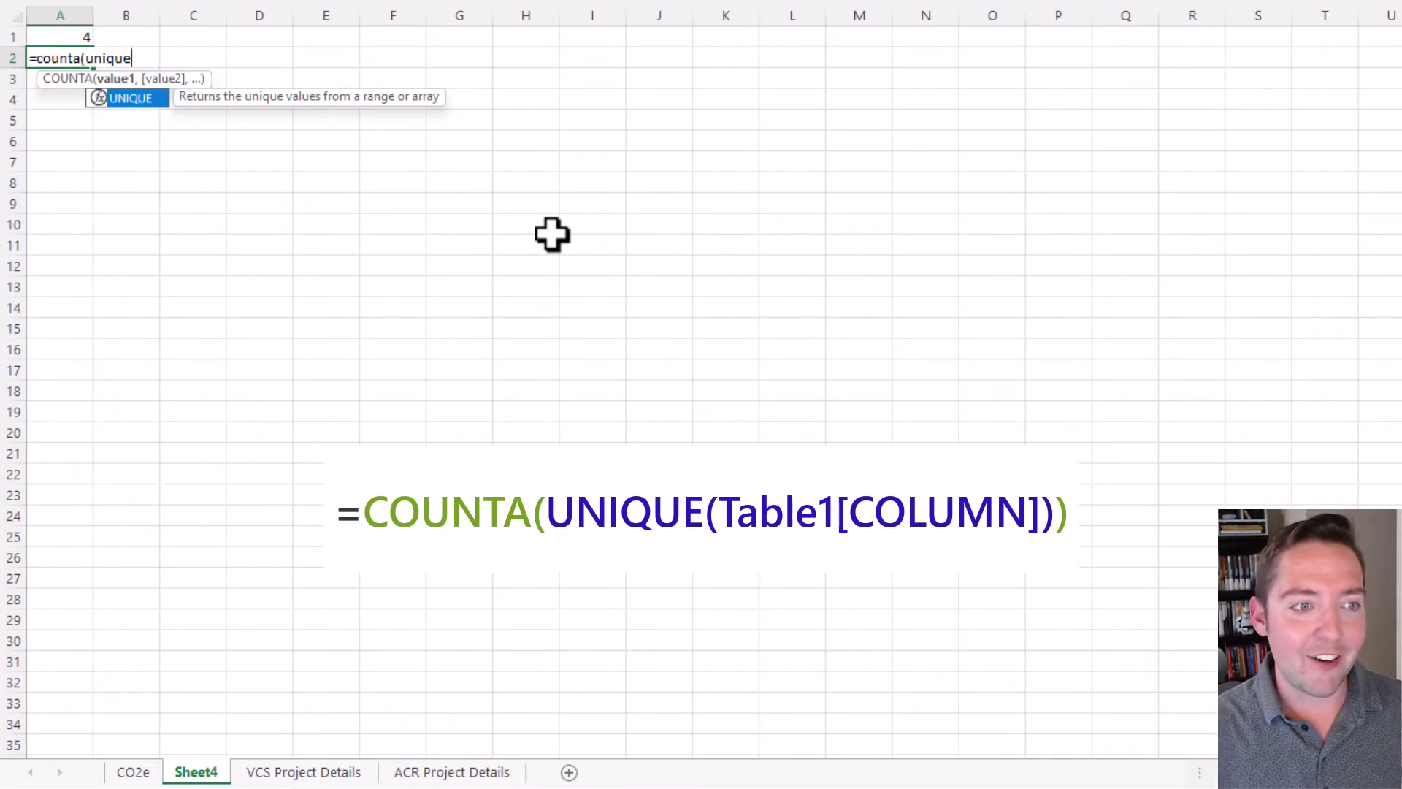
pyautogui.write('(')
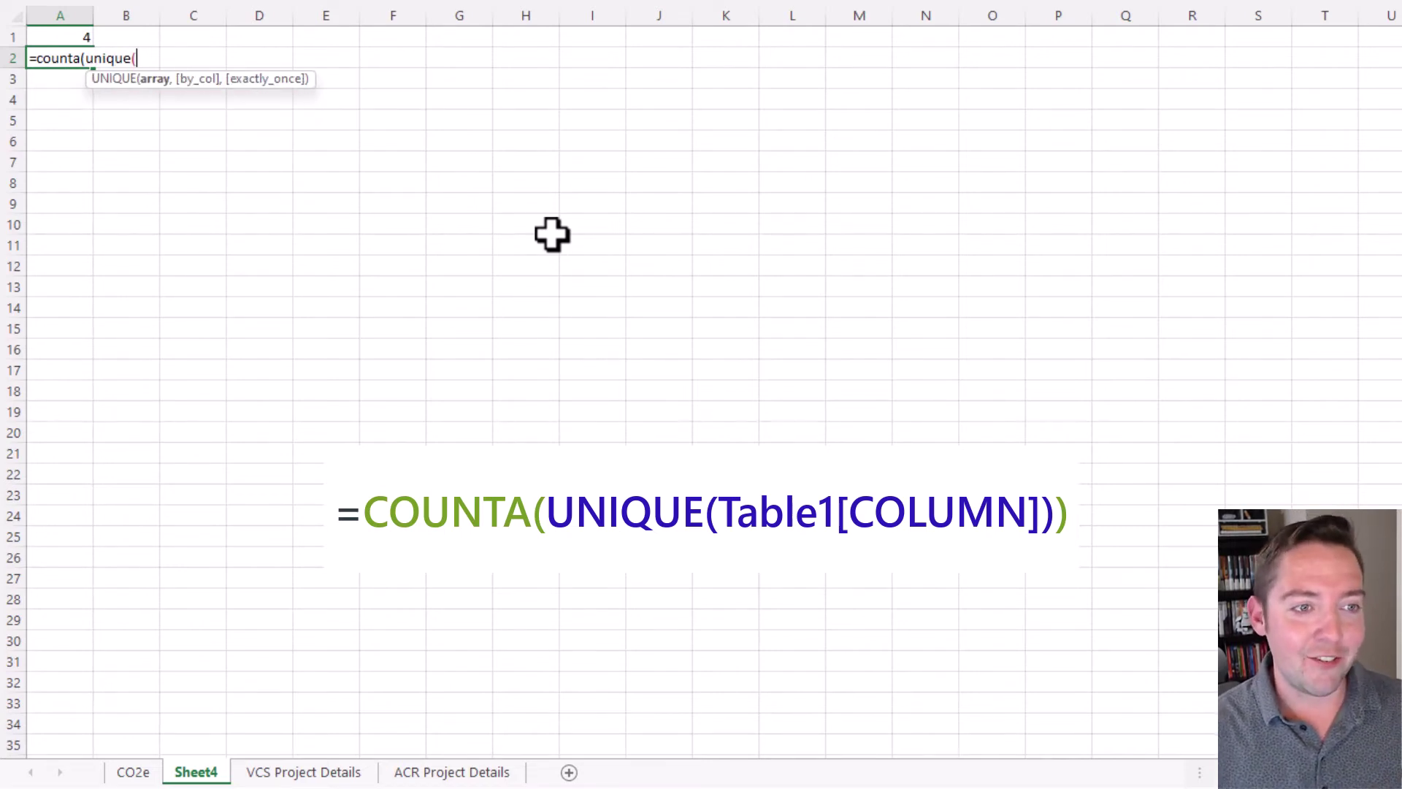
pyautogui.click(133, 772)
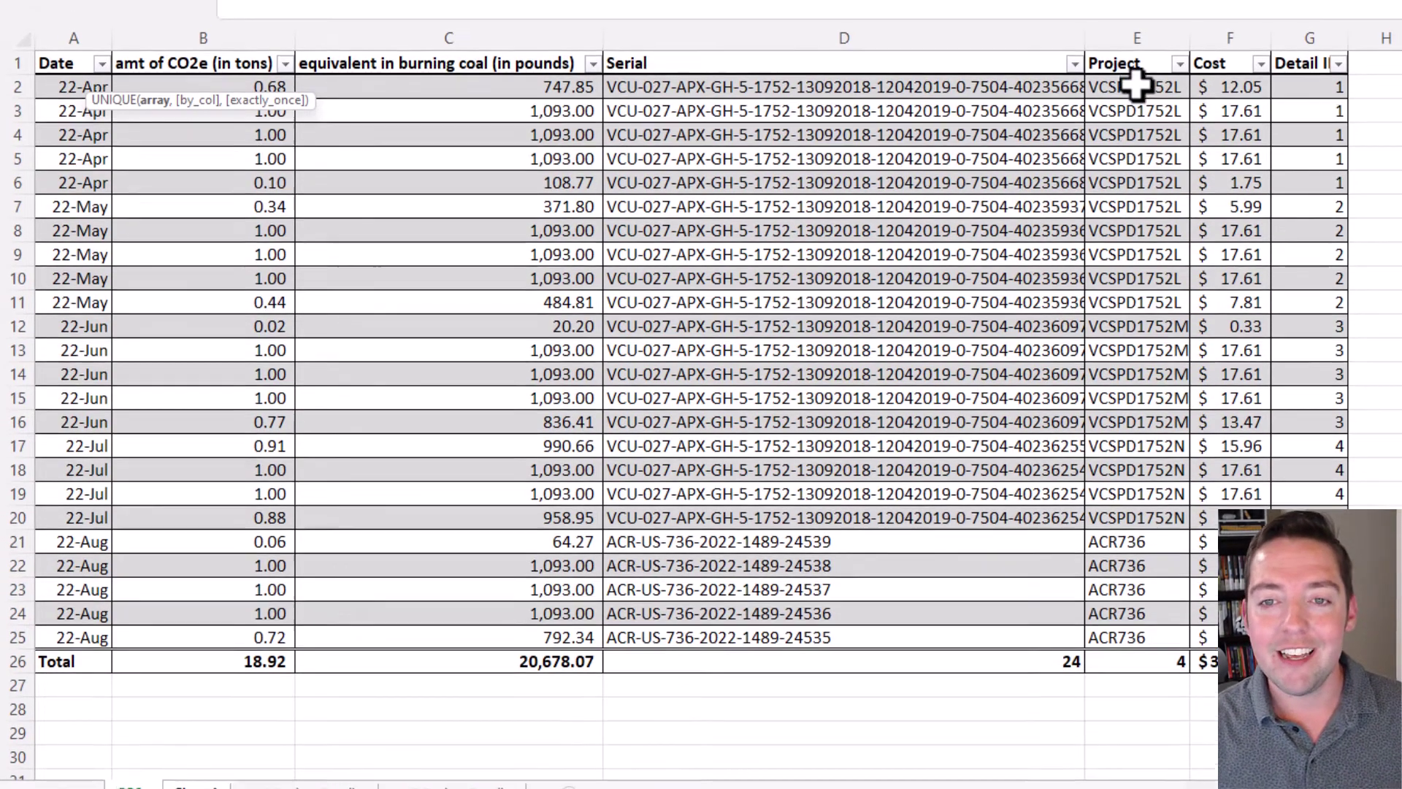
pyautogui.moveTo(1137, 65); pyautogui.dragTo(1145, 584)
pyautogui.moveTo(1145, 712); pyautogui.dragTo(1148, 730)
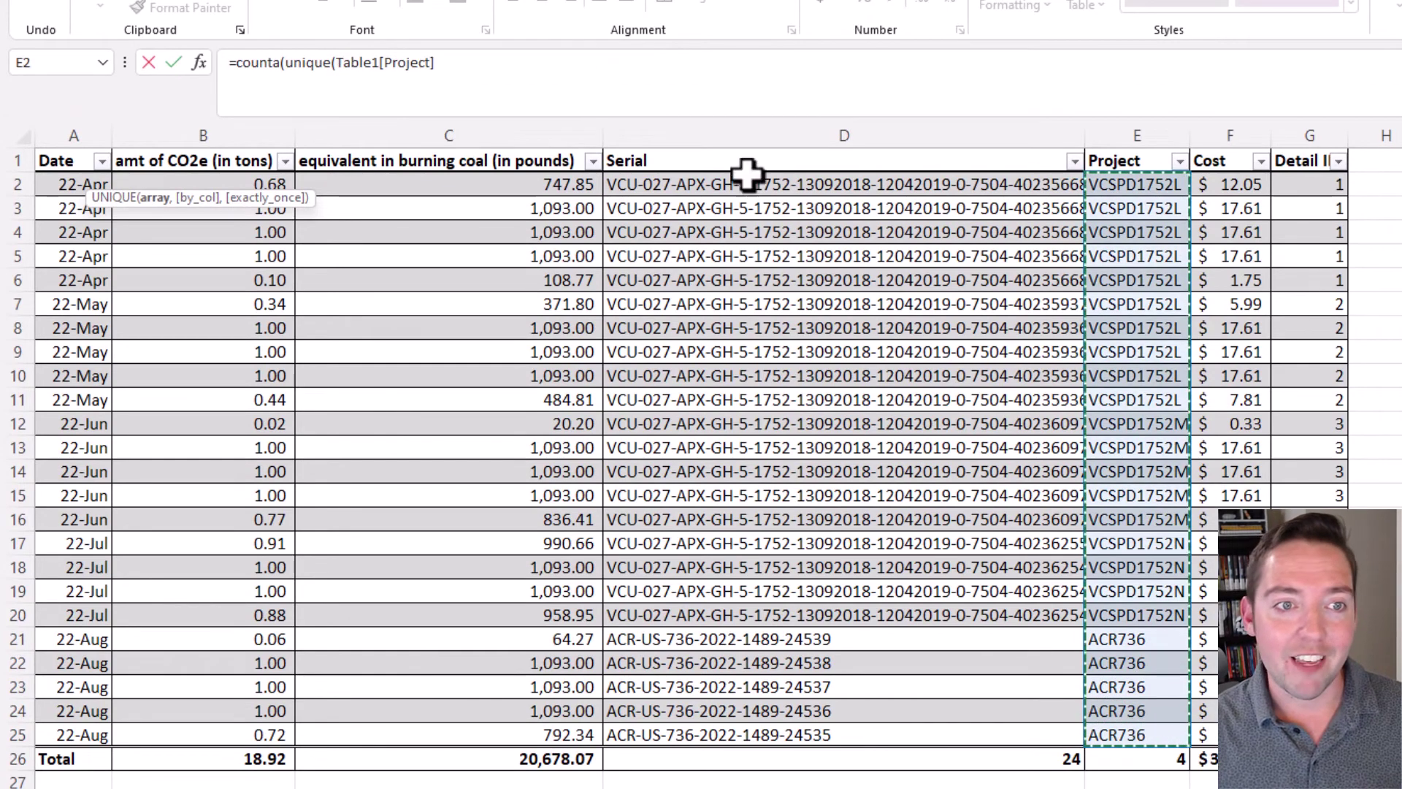
pyautogui.write('))')
pyautogui.press('Return')
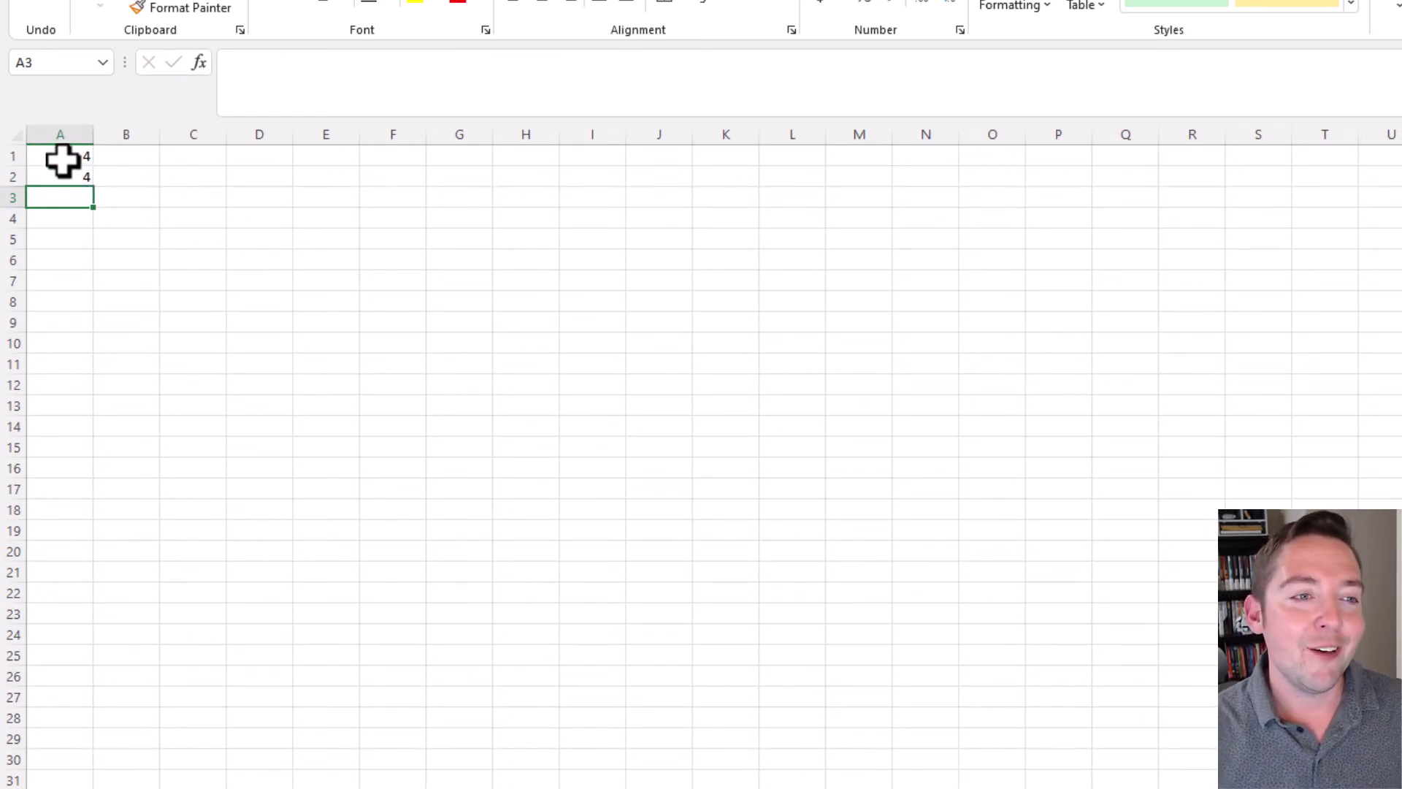
pyautogui.click(63, 159)
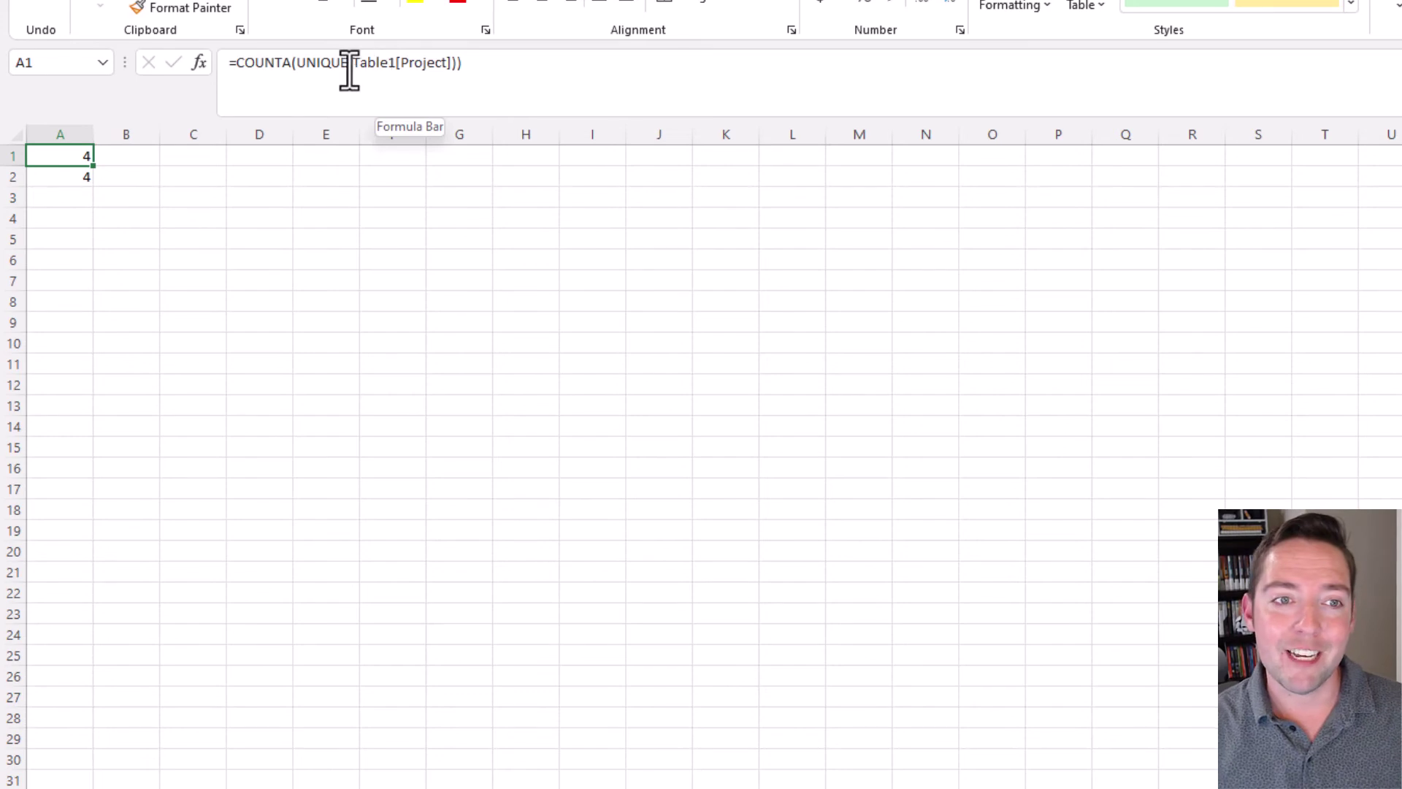